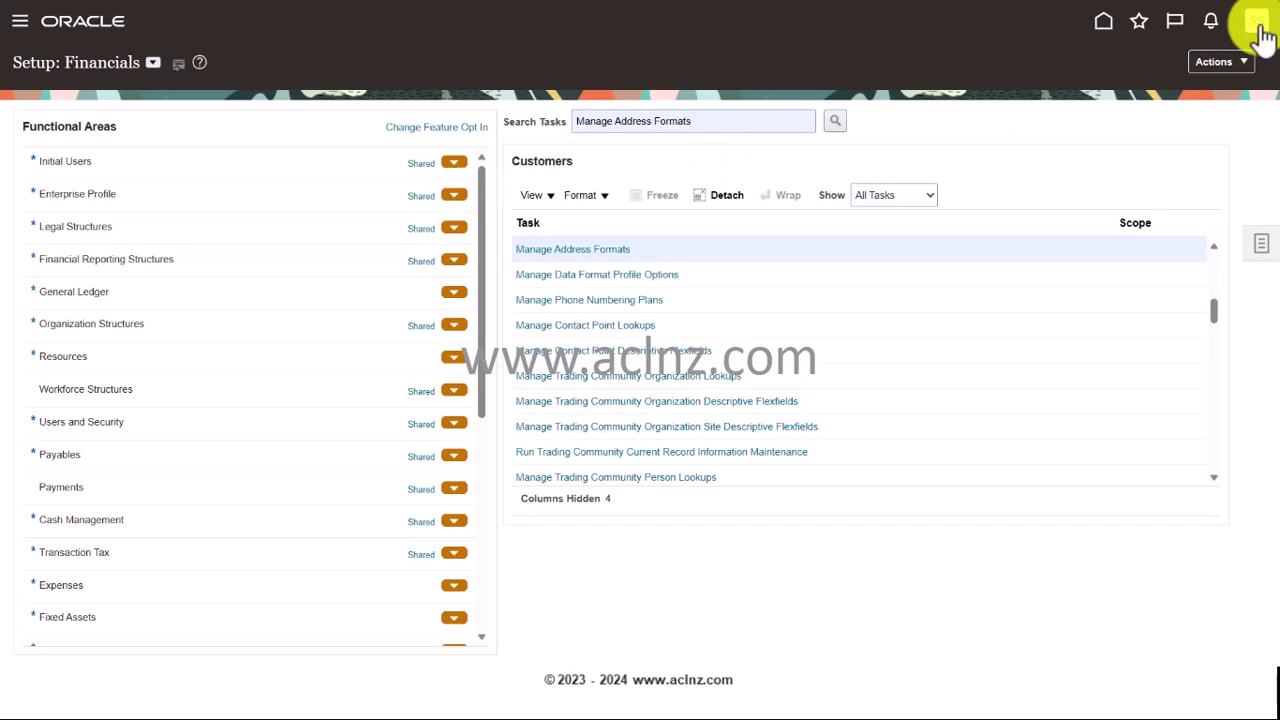
Check the application version and database compatibility in the About This Application details
click(1257, 24)
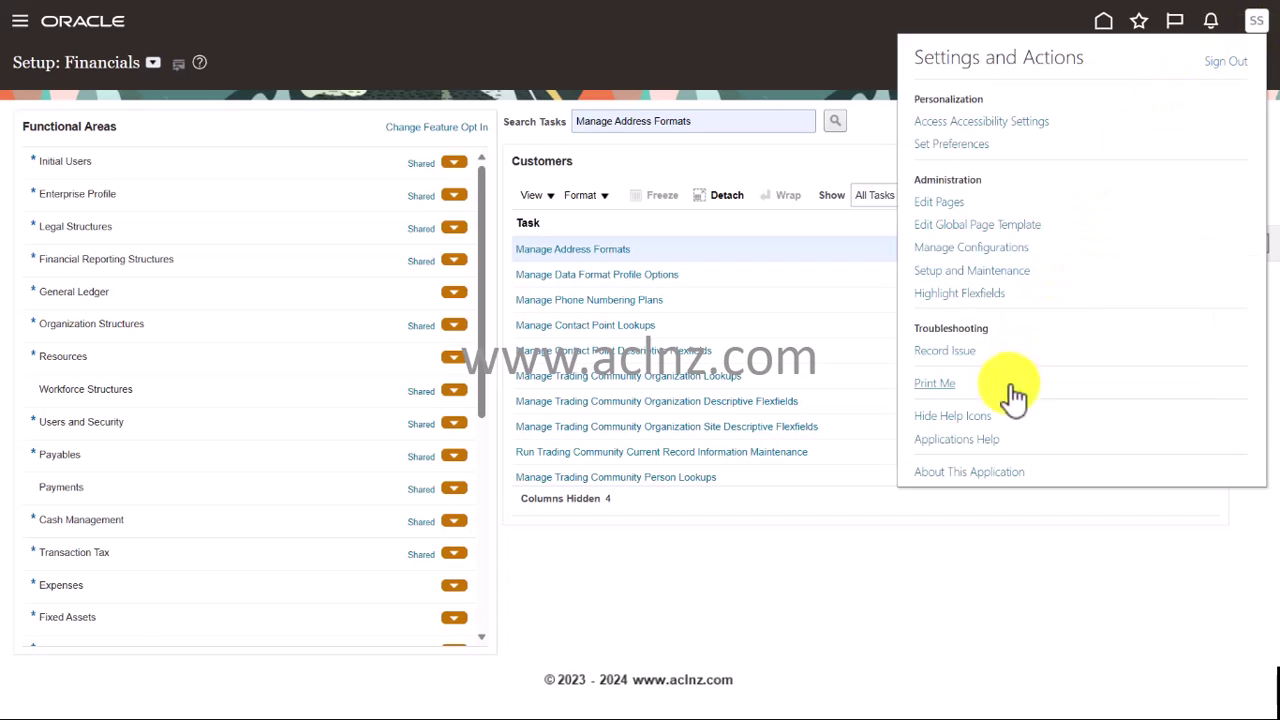
click(995, 478)
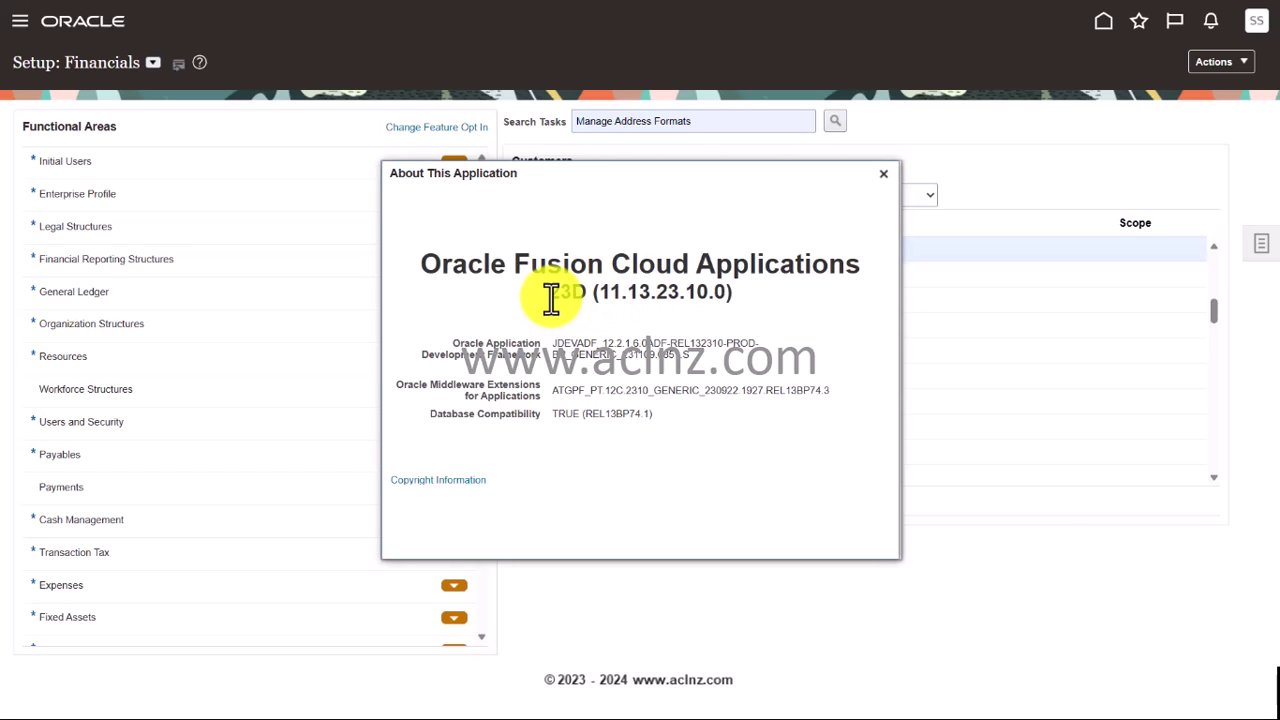
drag(550, 295, 588, 295)
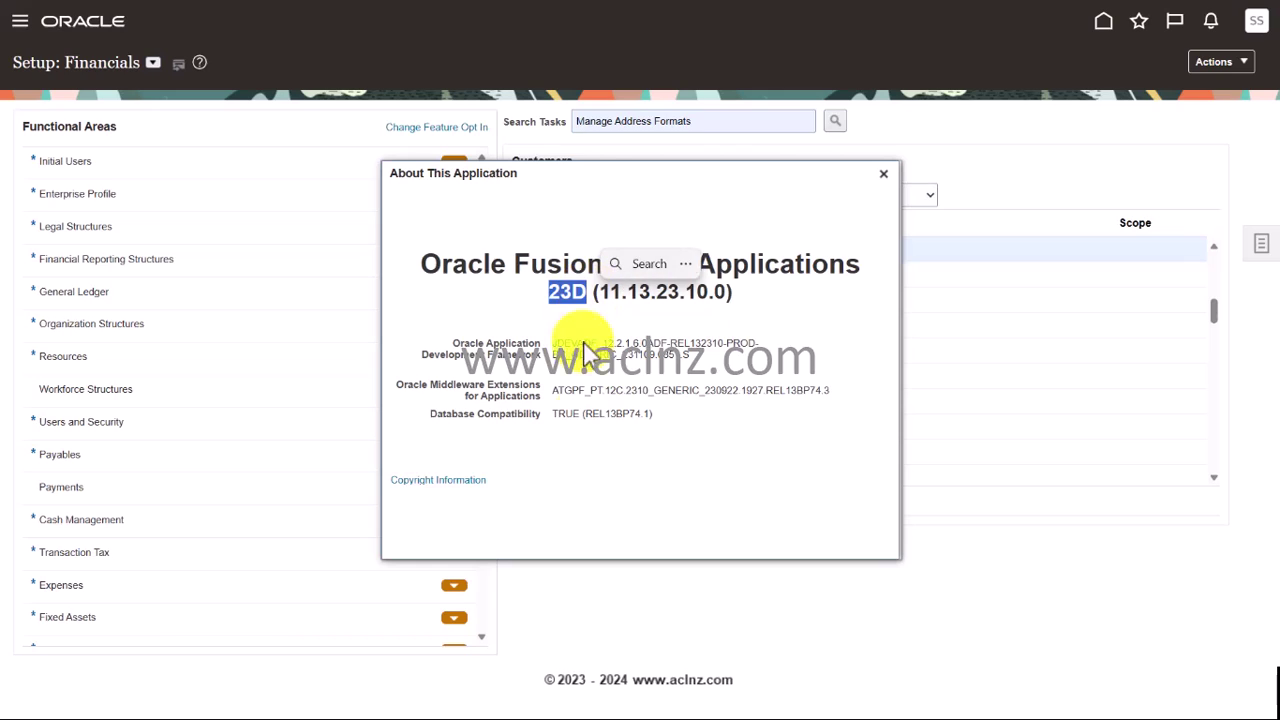
drag(582, 417, 616, 417)
click(597, 473)
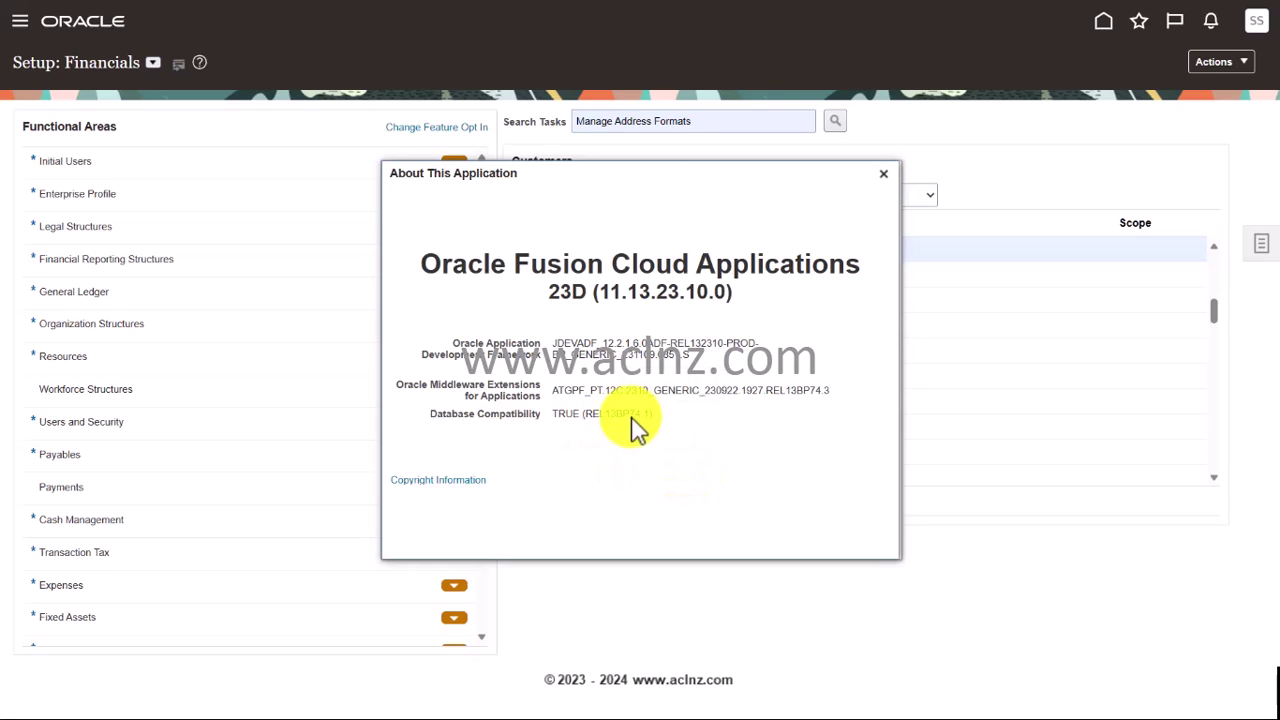
click(885, 176)
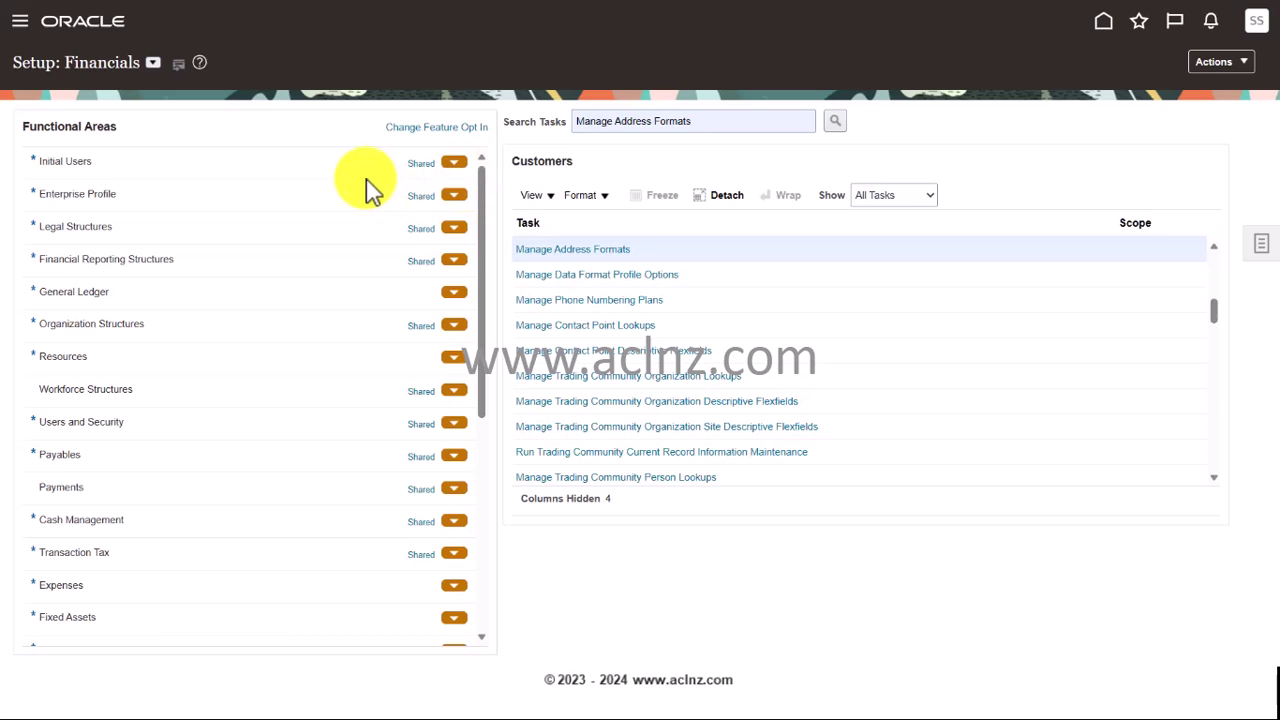
Find and open the Manage Address Formats task for the Customers functional area and list all address formats
click(734, 123)
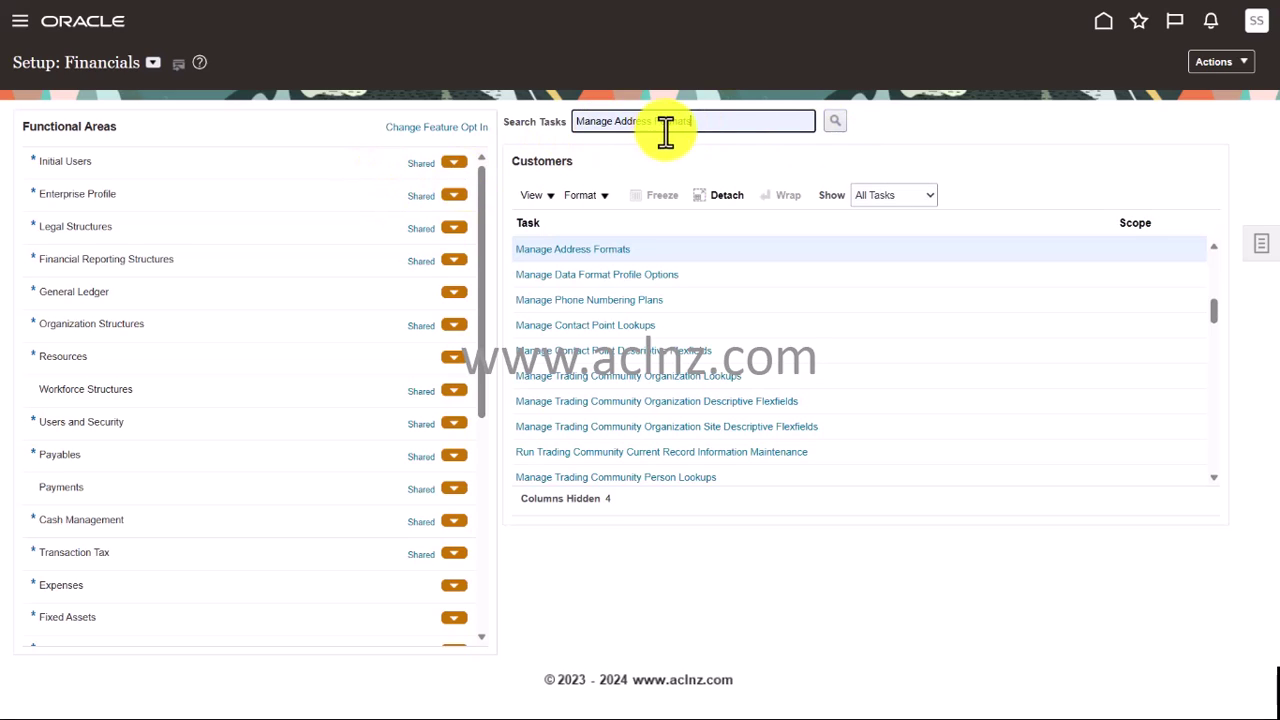
click(840, 122)
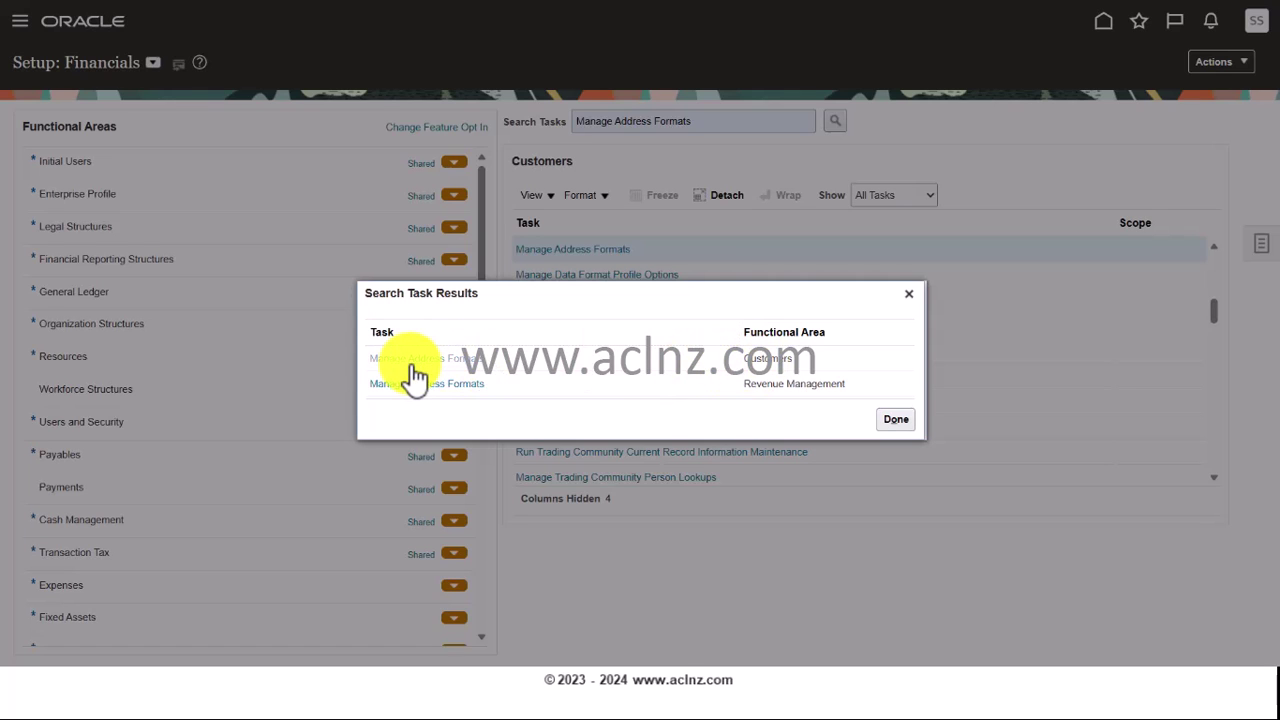
click(413, 360)
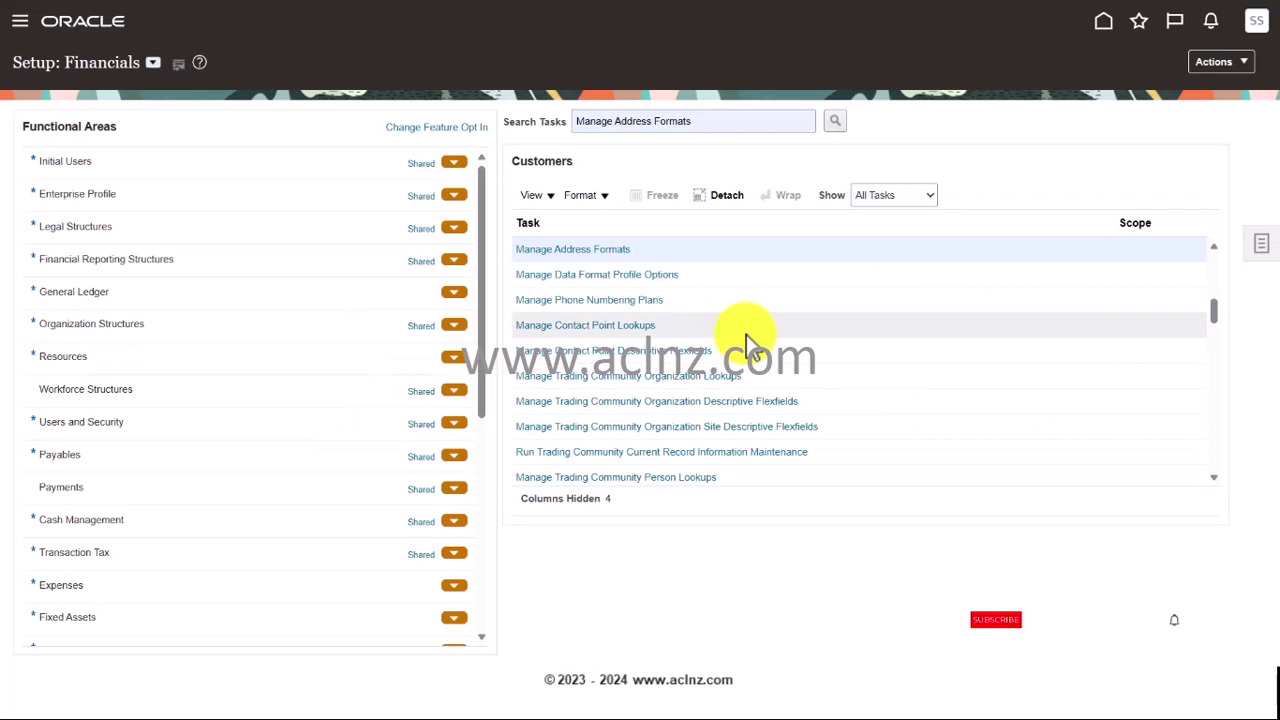
click(578, 252)
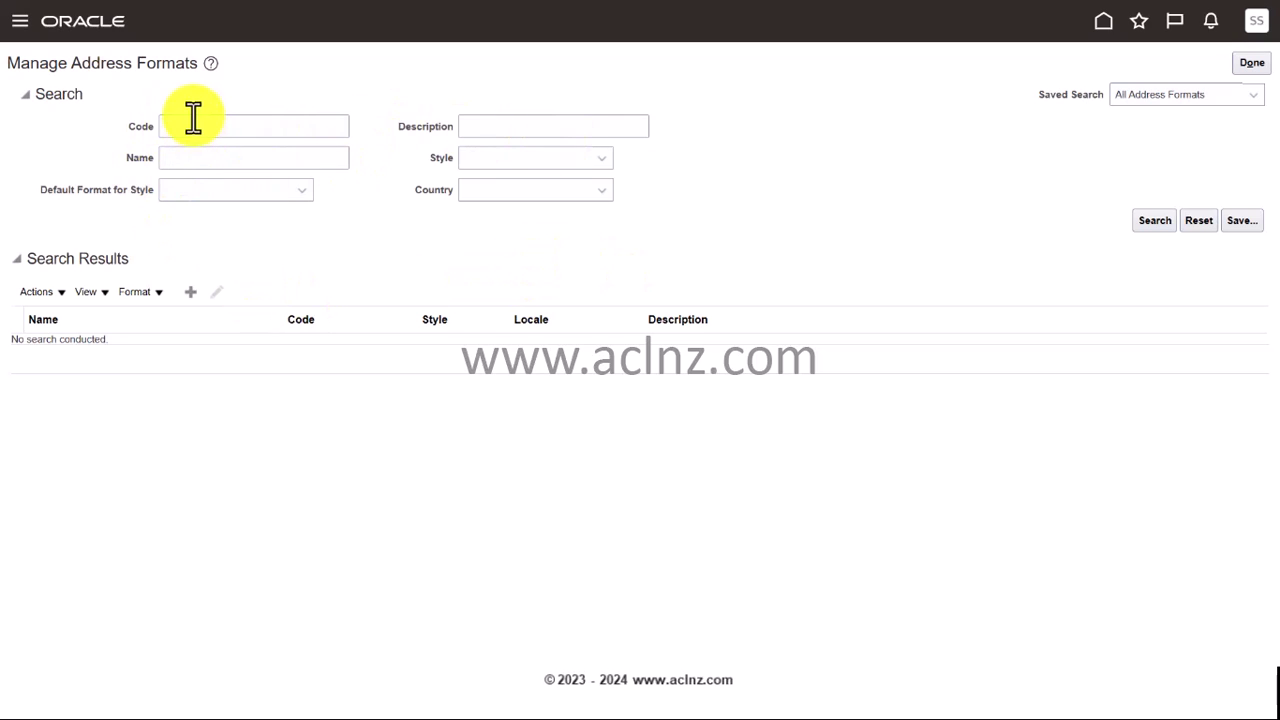
click(1152, 222)
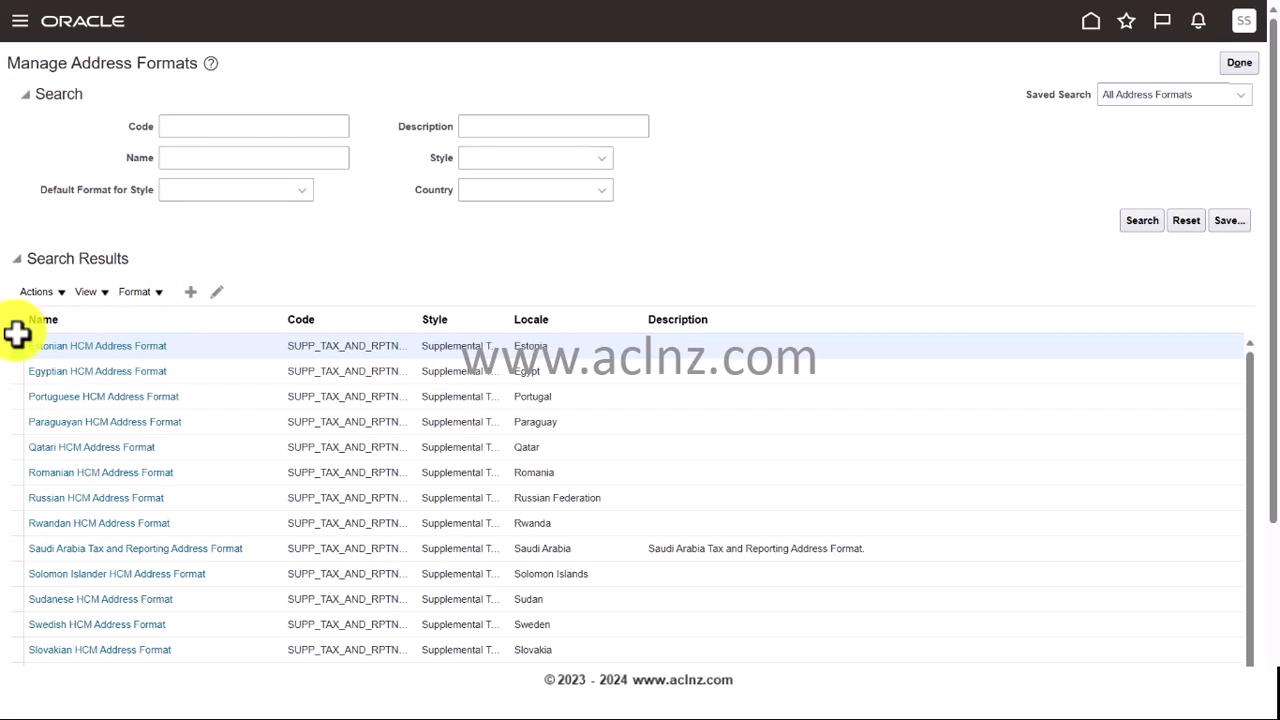
click(190, 292)
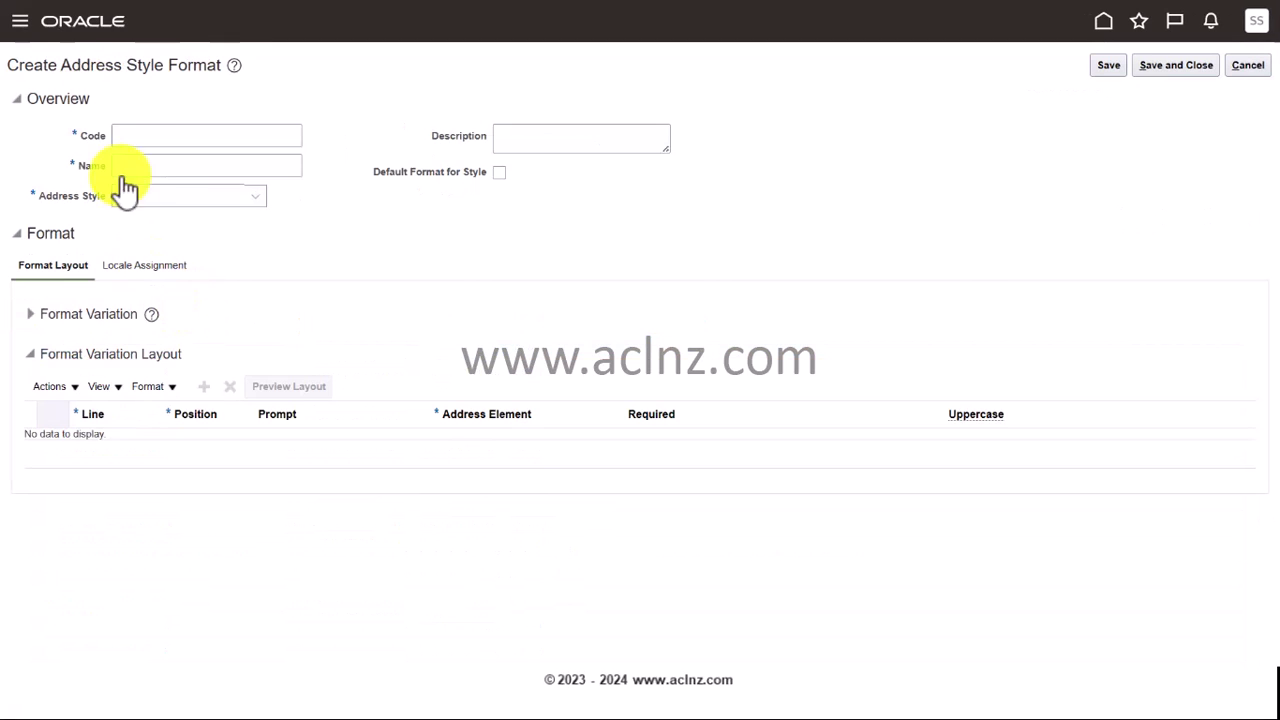
mouse_move(90, 197)
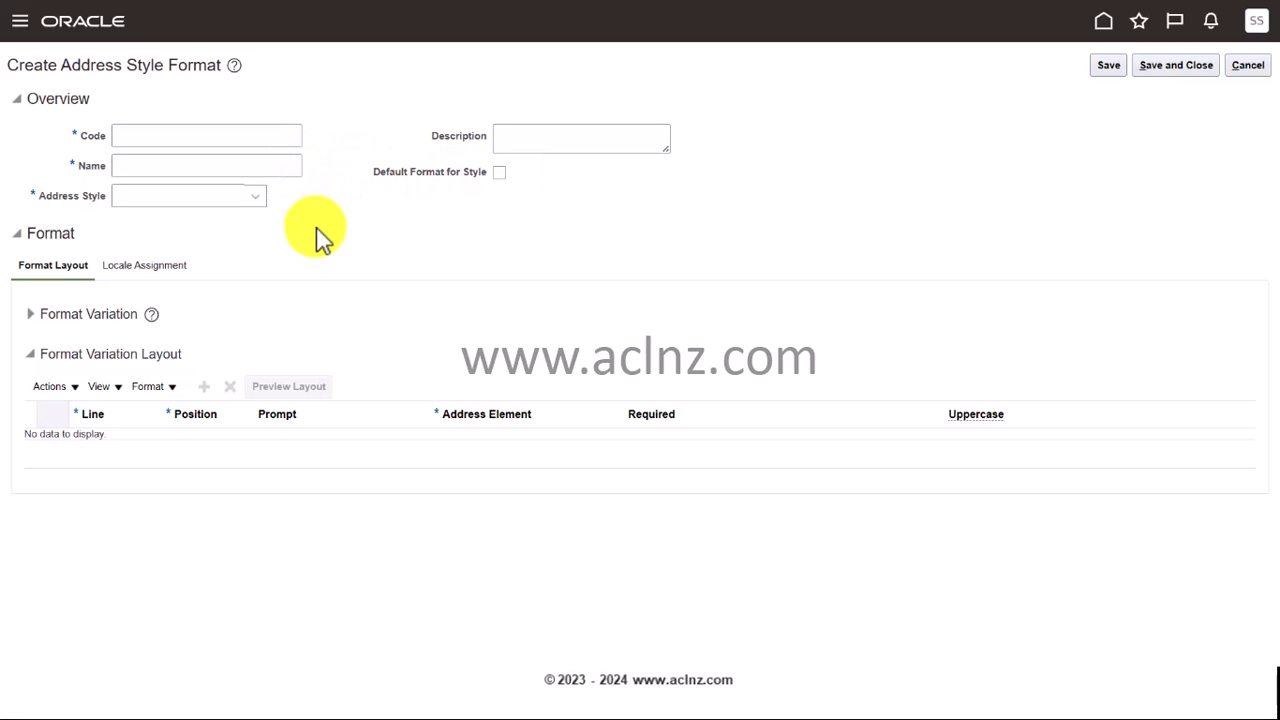
click(264, 205)
click(264, 205)
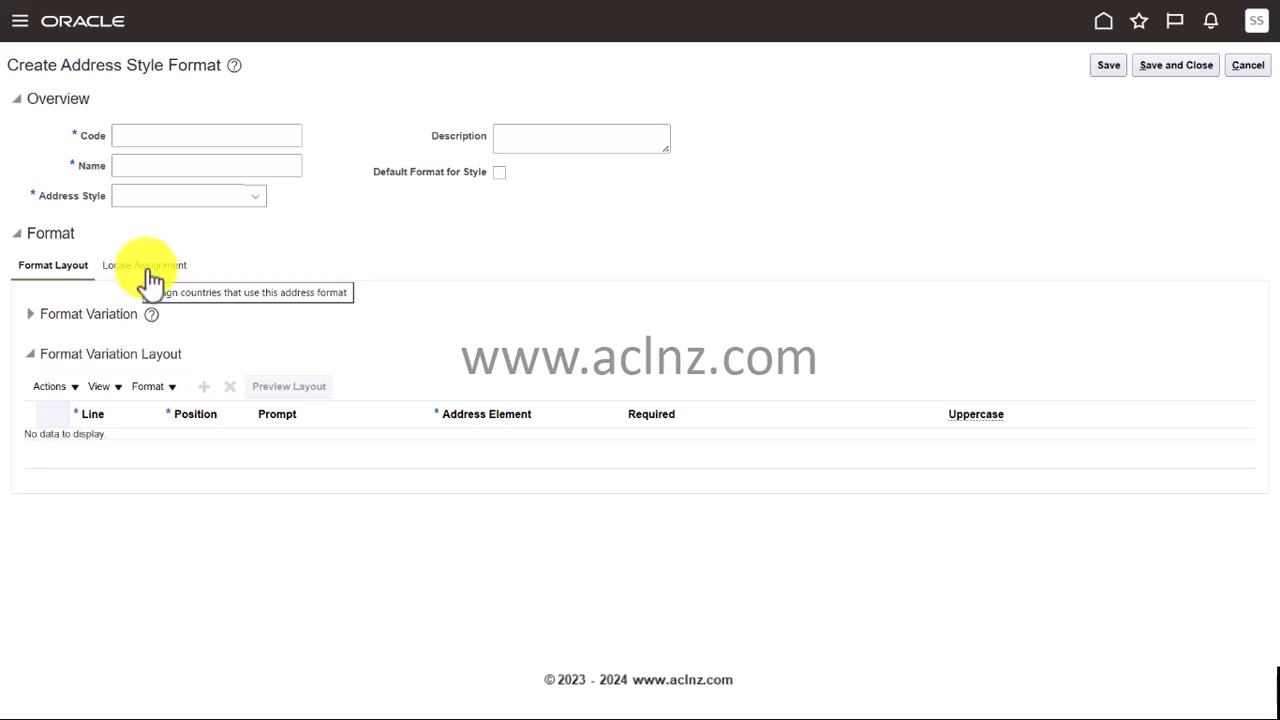
click(1248, 72)
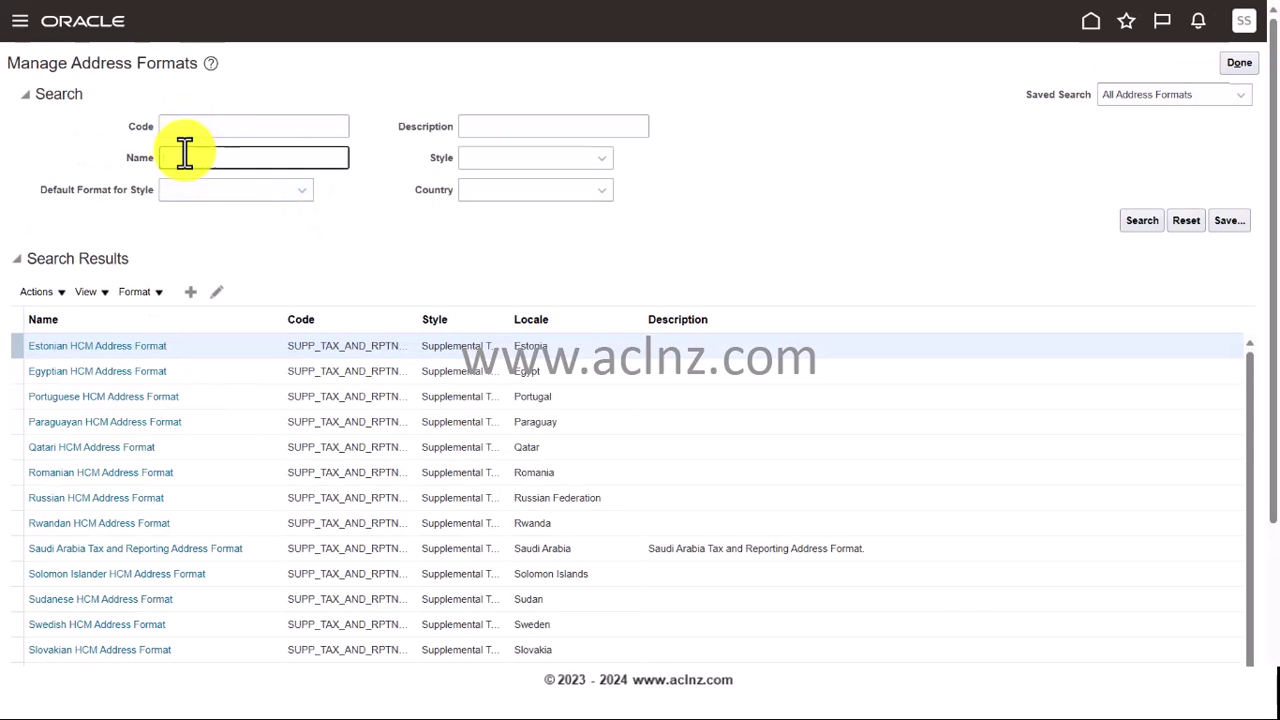
Search address formats by the name "New Z" and open New Zealand Postal Address Format for editing
click(183, 156)
text(New Z)
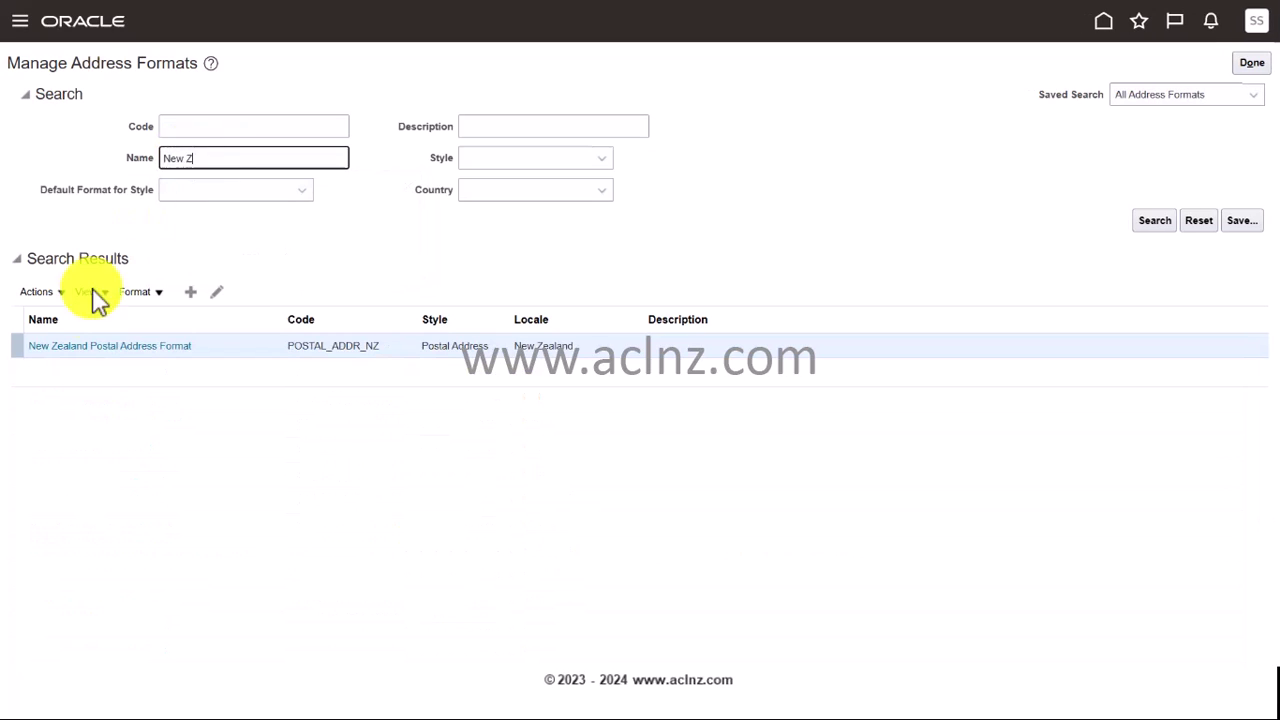
click(124, 348)
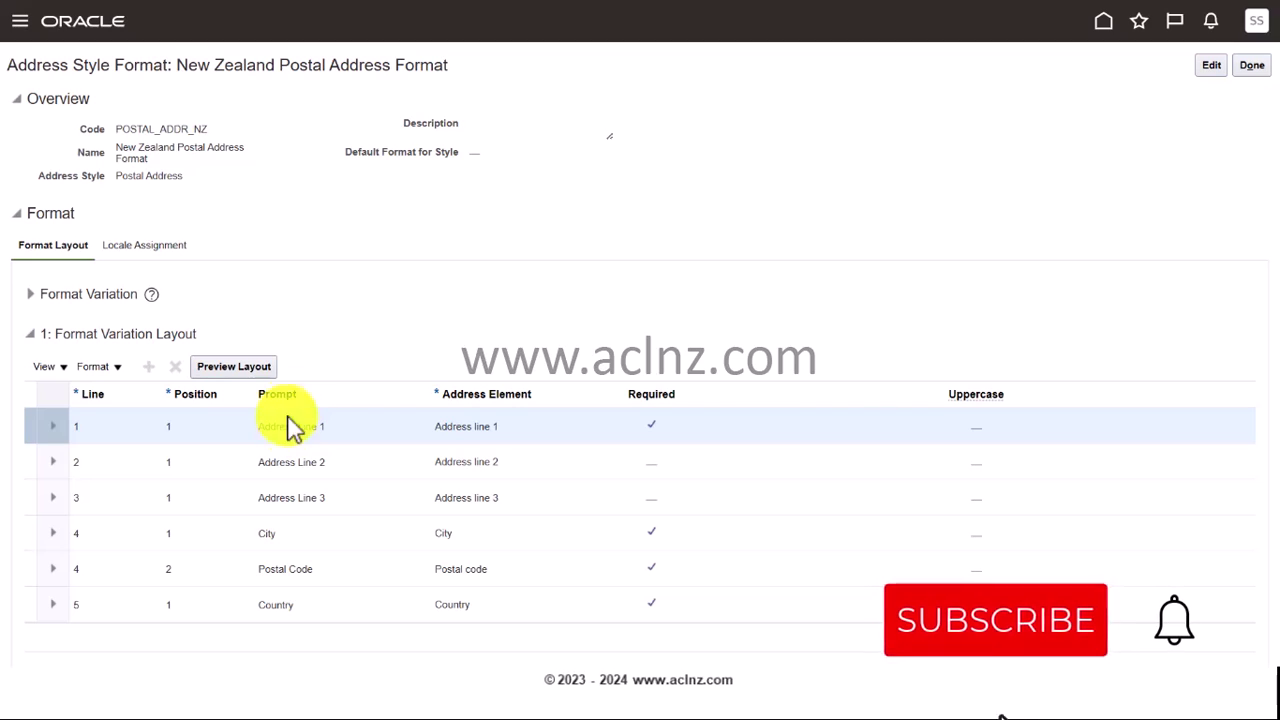
click(1211, 65)
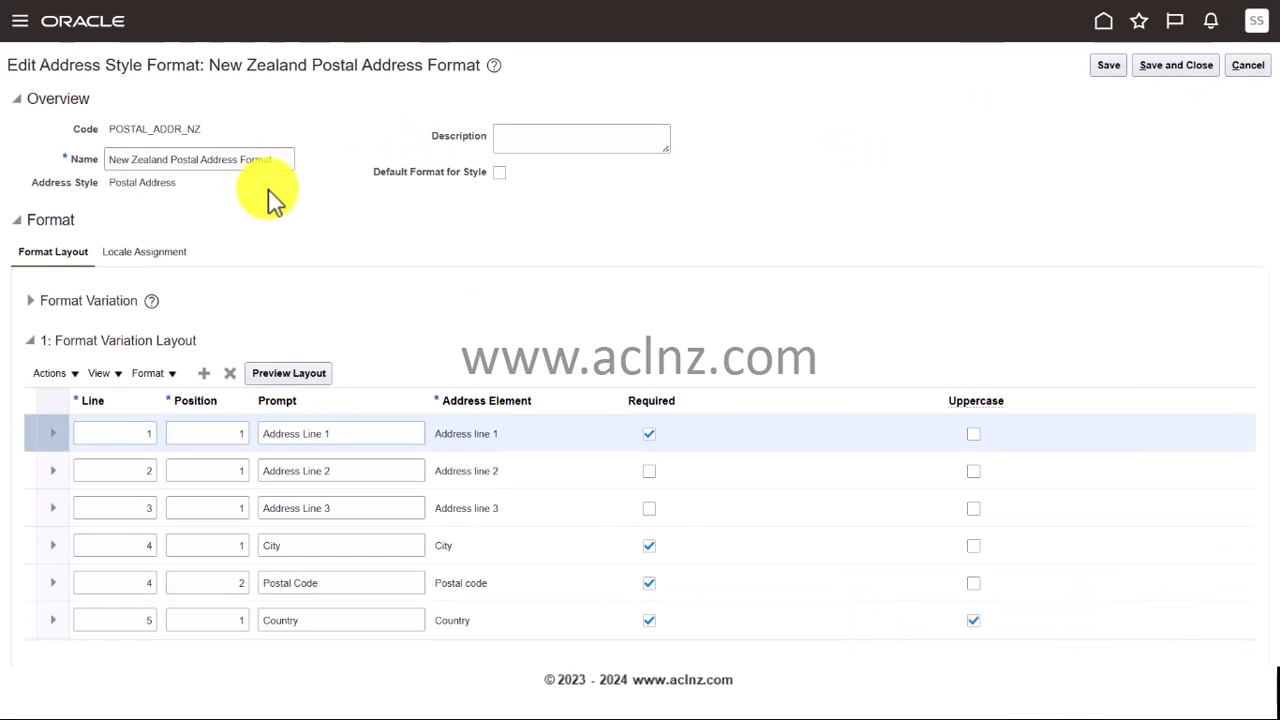
Add a row to the format variation layout with line 6, position 1 and prompt District
click(205, 378)
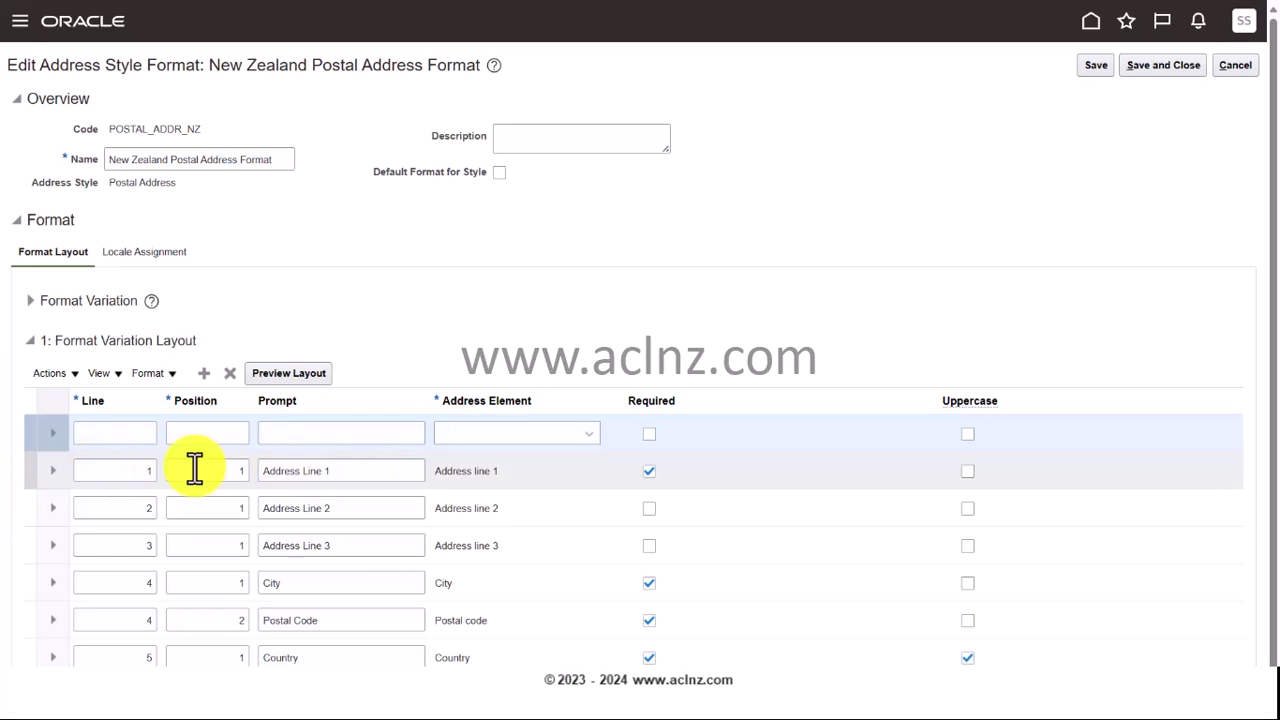
click(103, 432)
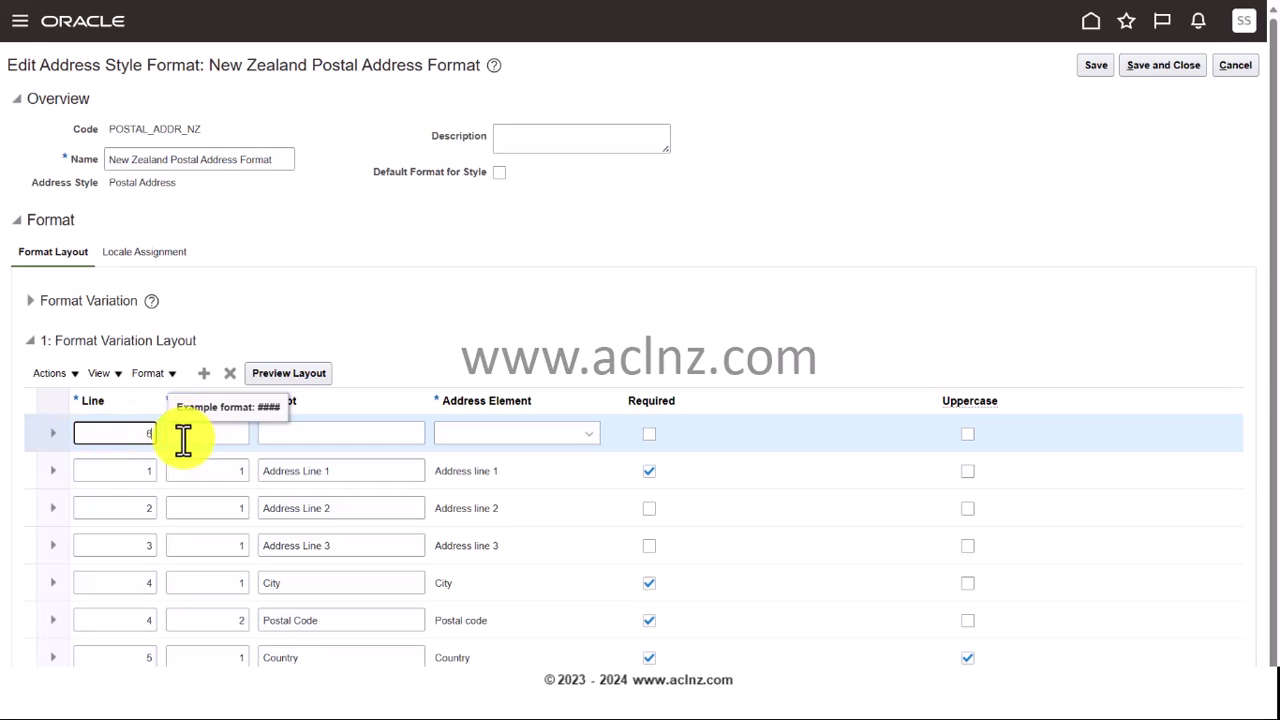
click(183, 436)
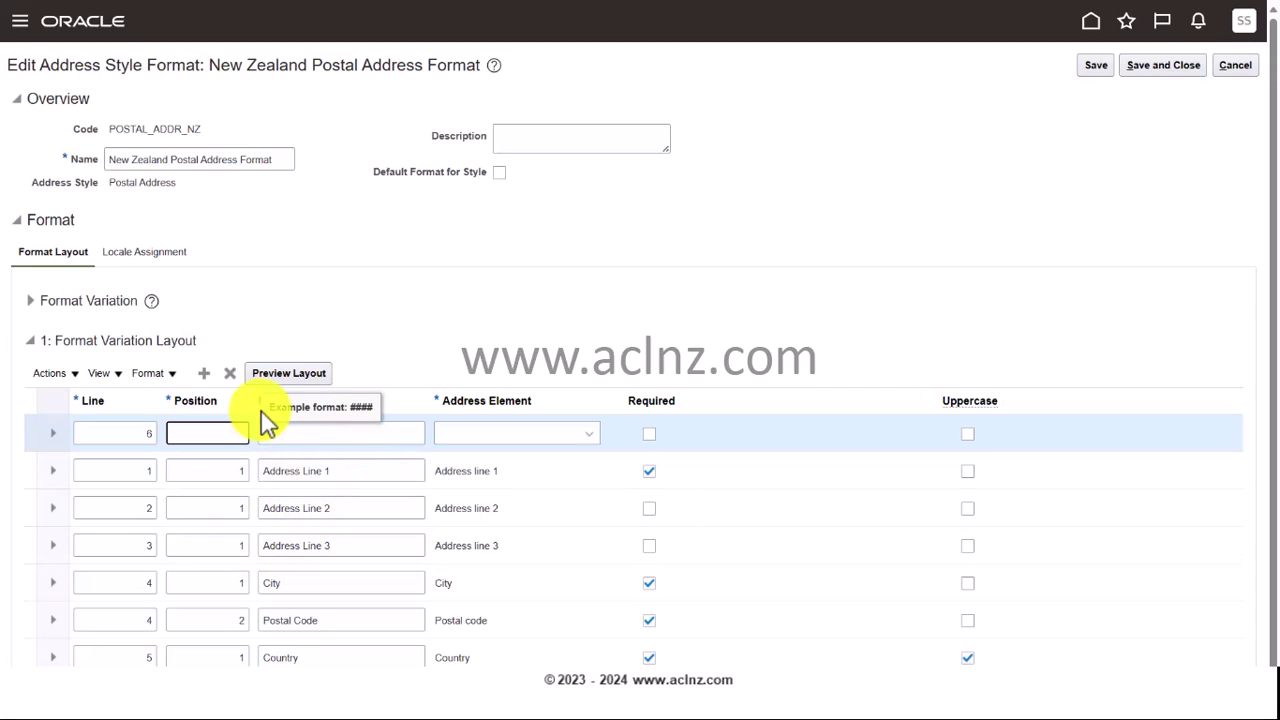
click(340, 436)
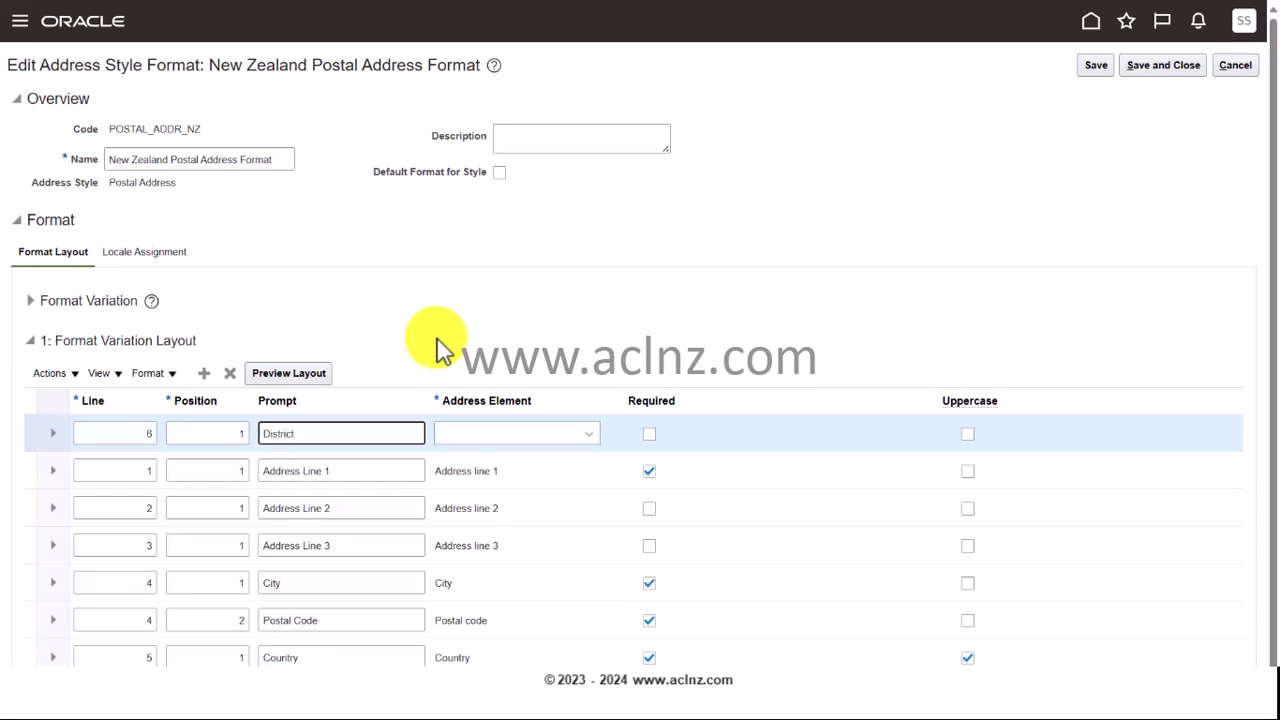
Set the address element of the District row to County
click(593, 437)
scroll(547, 530, down, 1)
scroll(544, 524, down, 3)
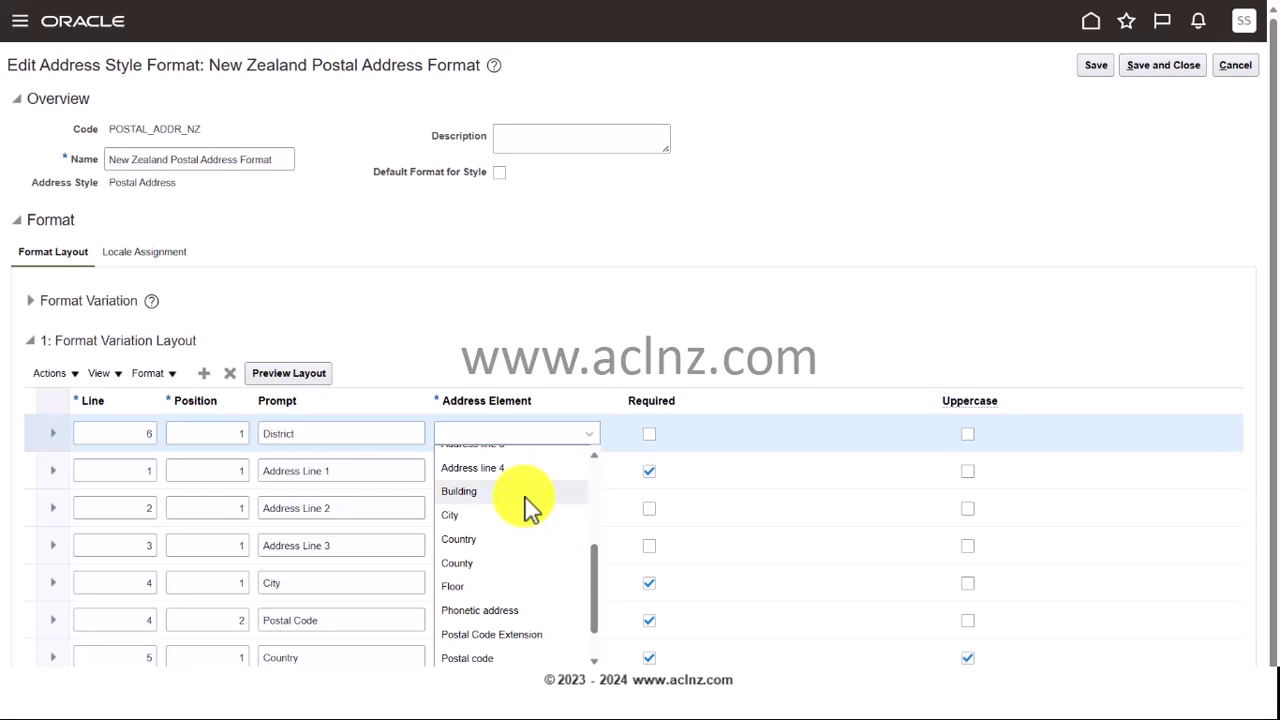
scroll(527, 568, down, 1)
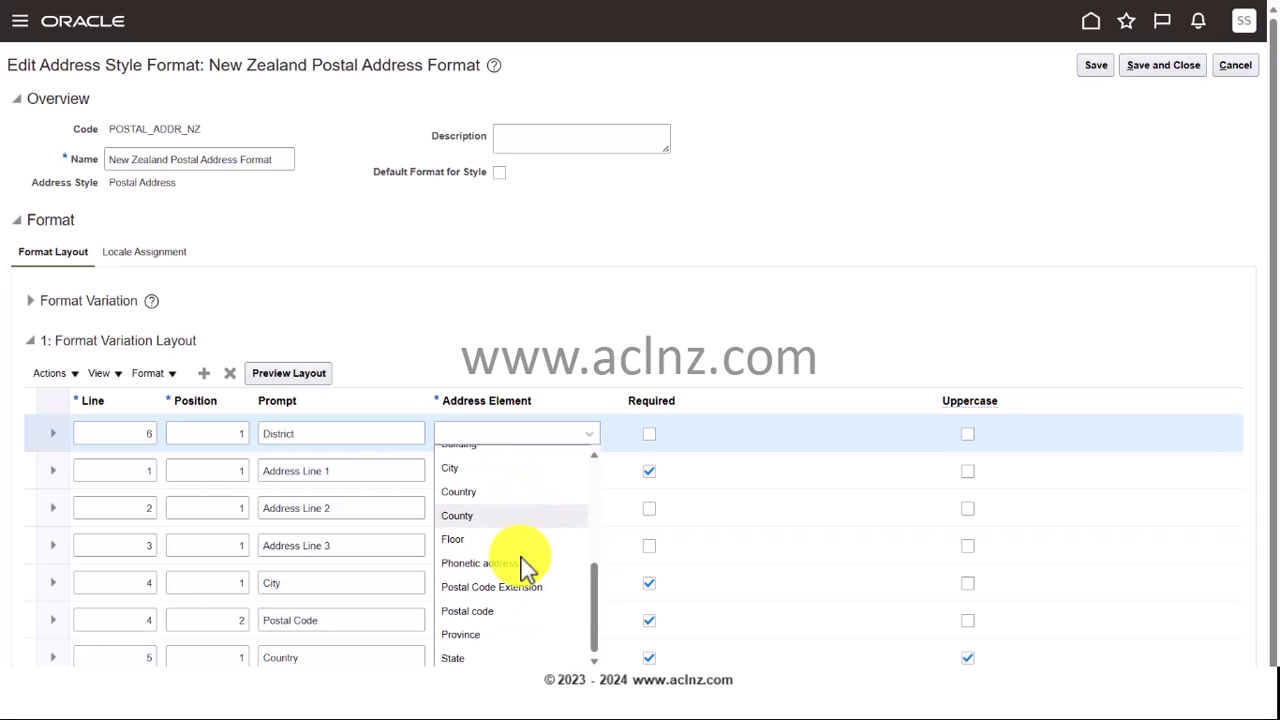
scroll(527, 568, up, 5)
scroll(527, 568, down, 3)
scroll(525, 567, down, 1)
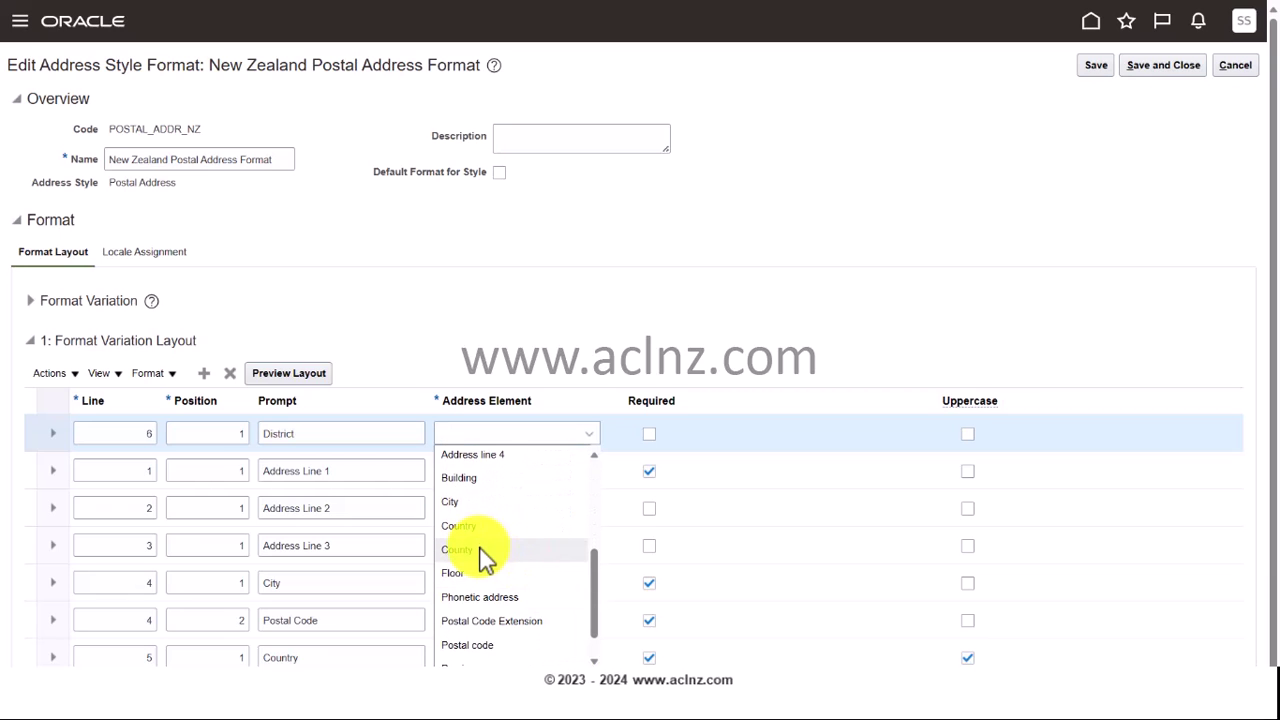
click(480, 551)
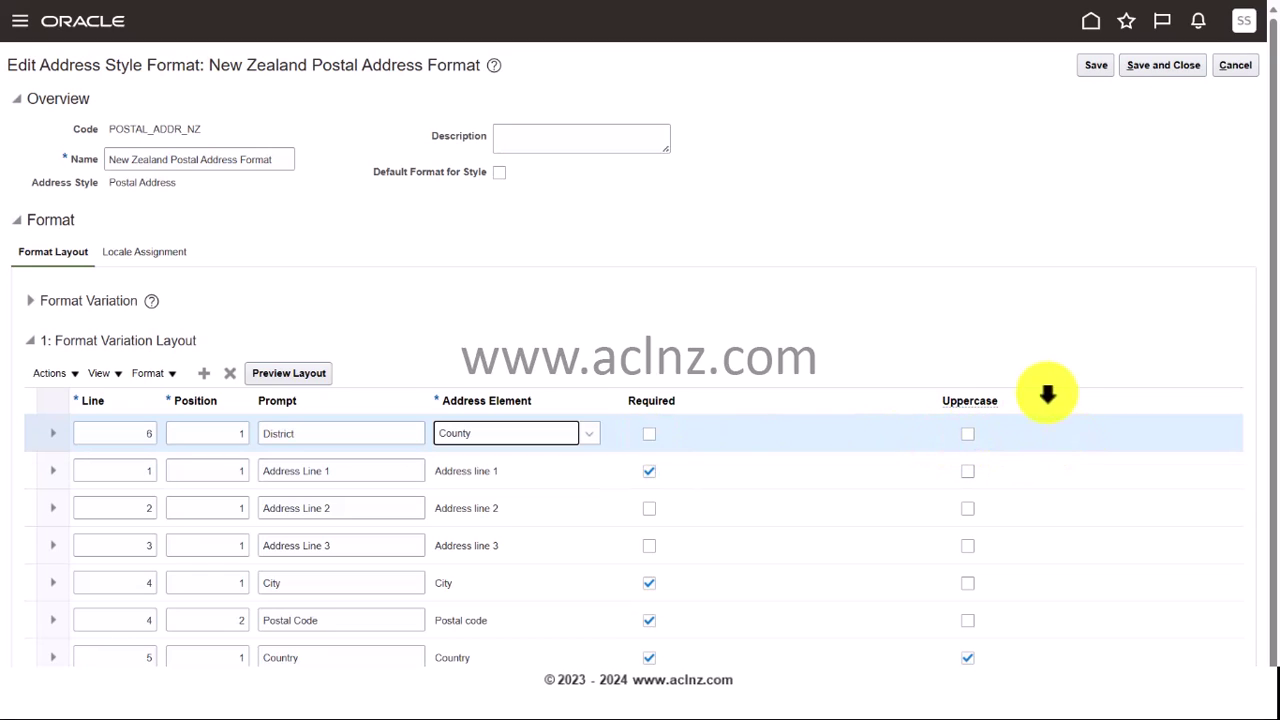
Save and close the New Zealand address format and return to the Financials setup page
click(1092, 65)
click(1166, 72)
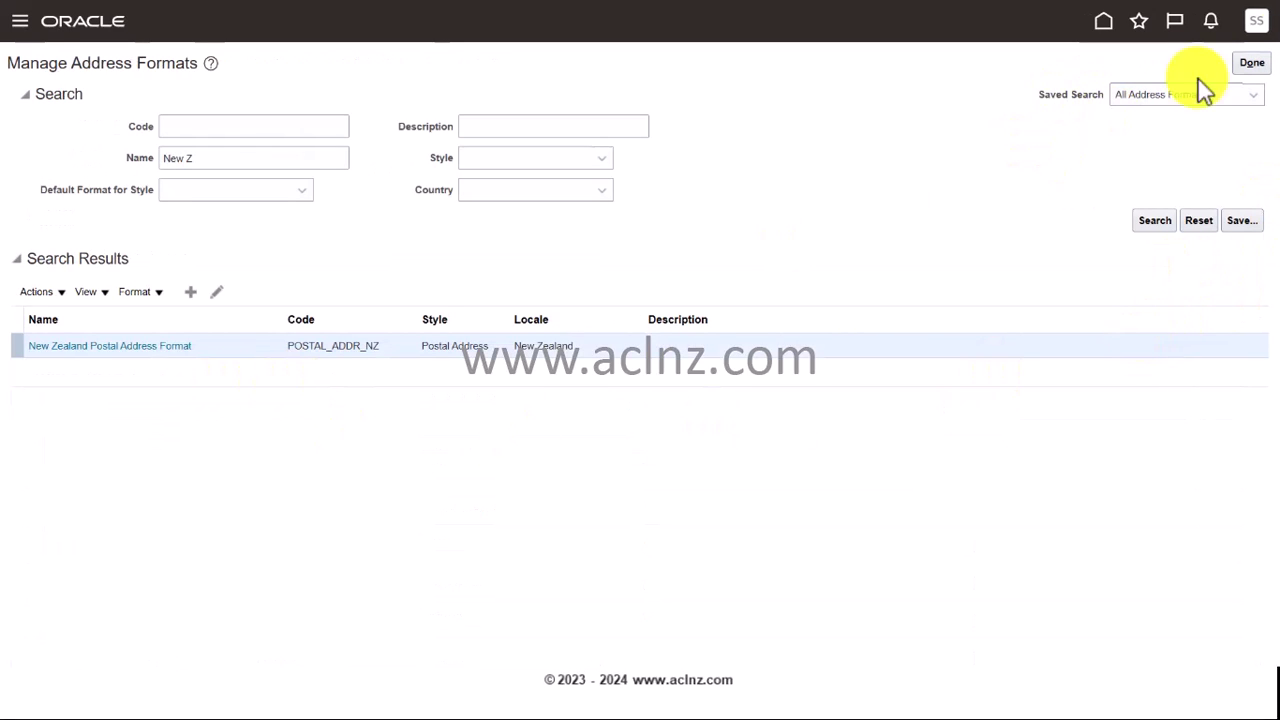
click(1257, 68)
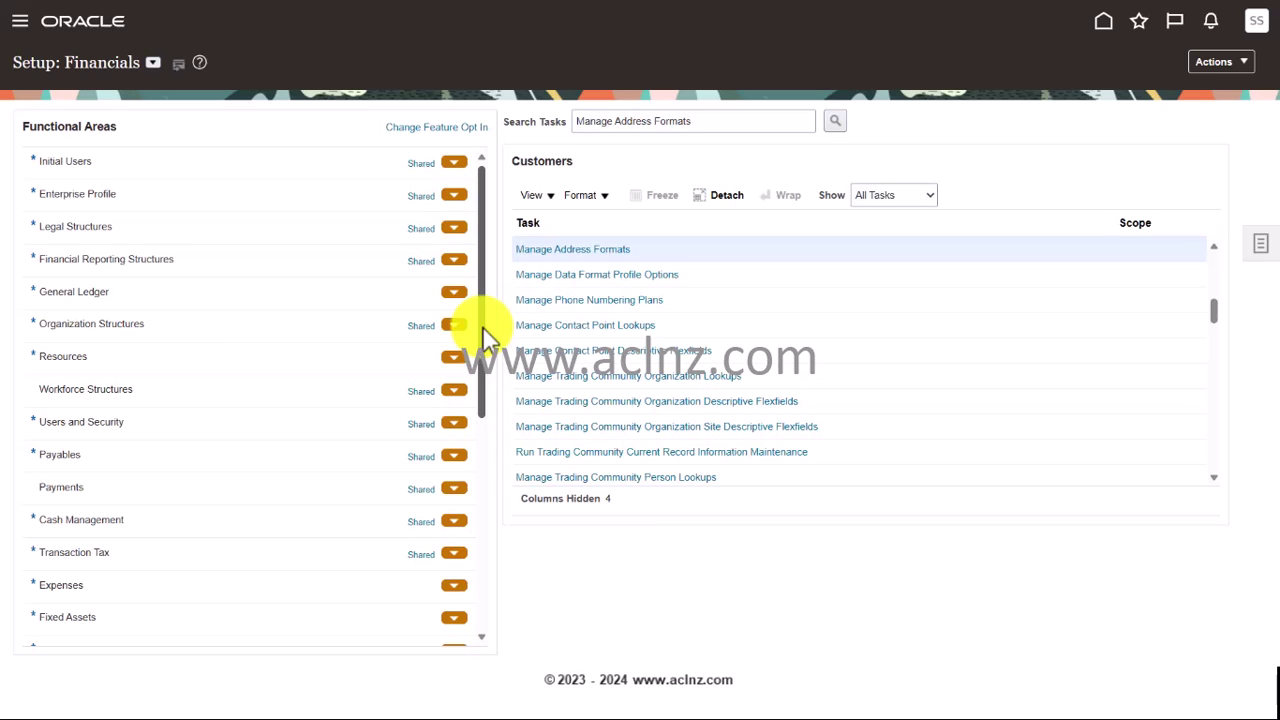
Search the setup tasks for "Loc" and open the Manage Locations task
click(698, 121)
drag(698, 121, 617, 121)
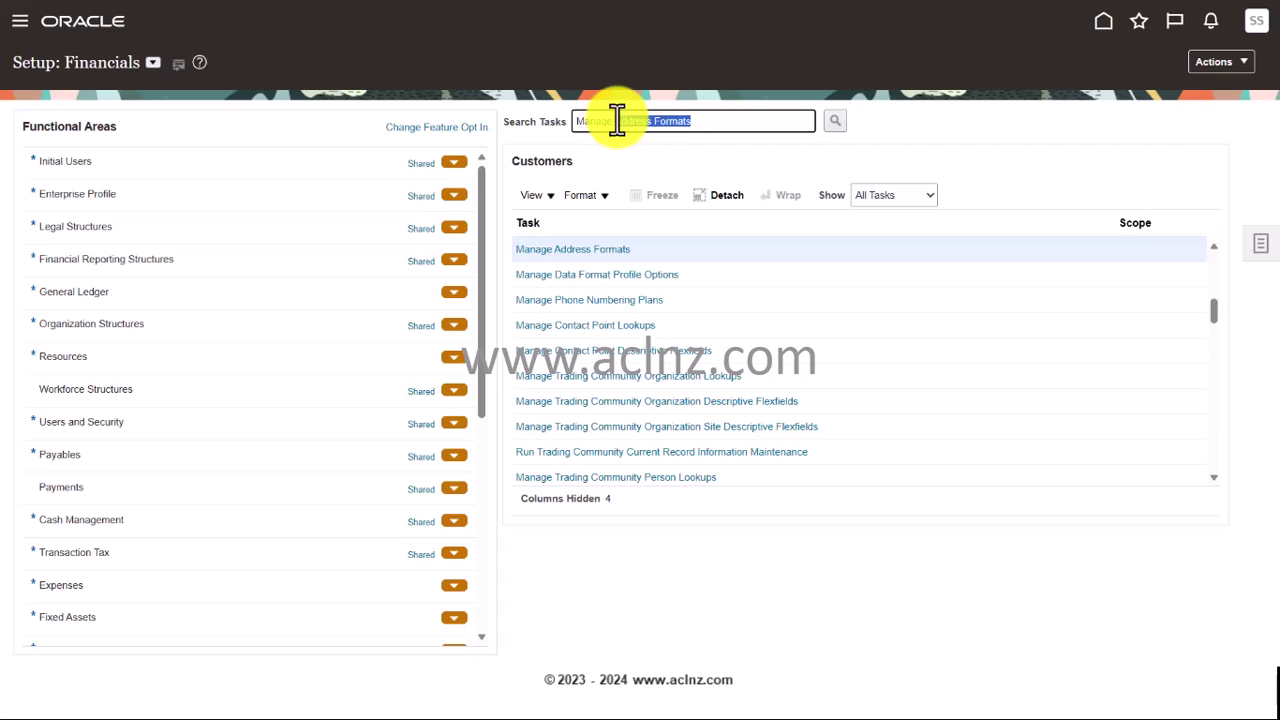
text(Loc)
click(628, 174)
click(836, 122)
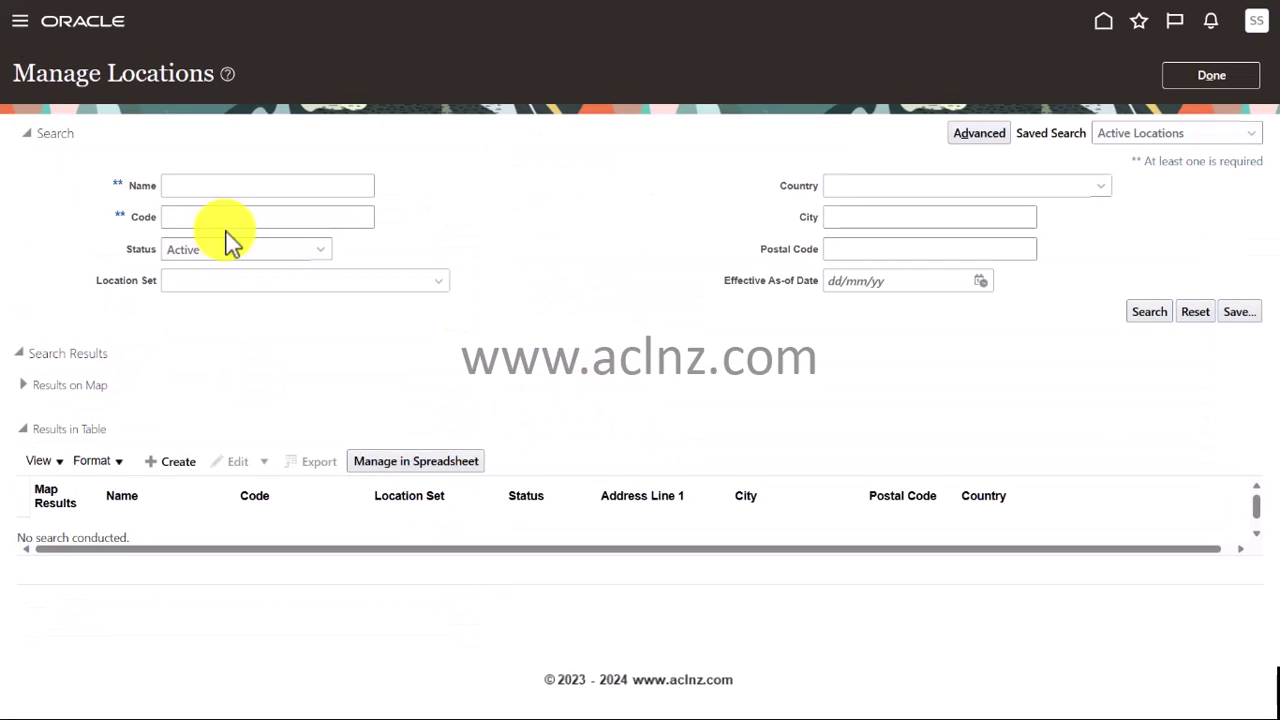
Start a new location, set its main address country to New Zealand and place the cursor in the District field
click(162, 461)
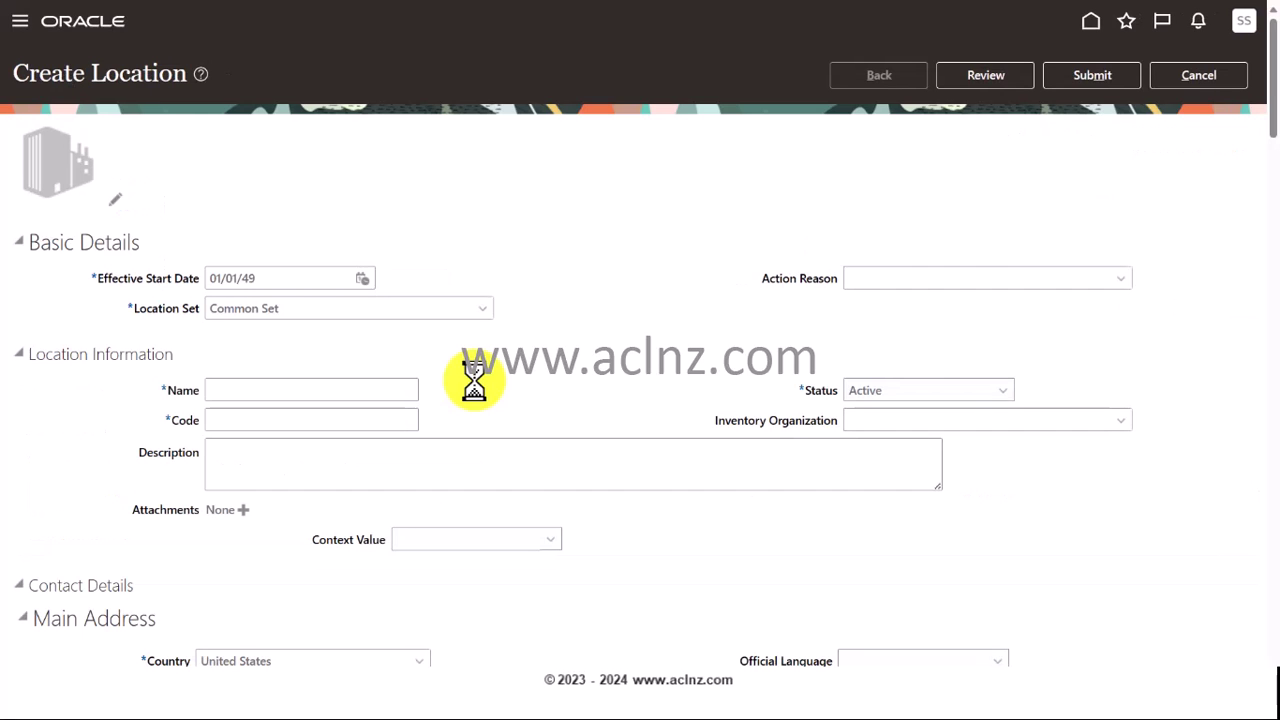
click(289, 390)
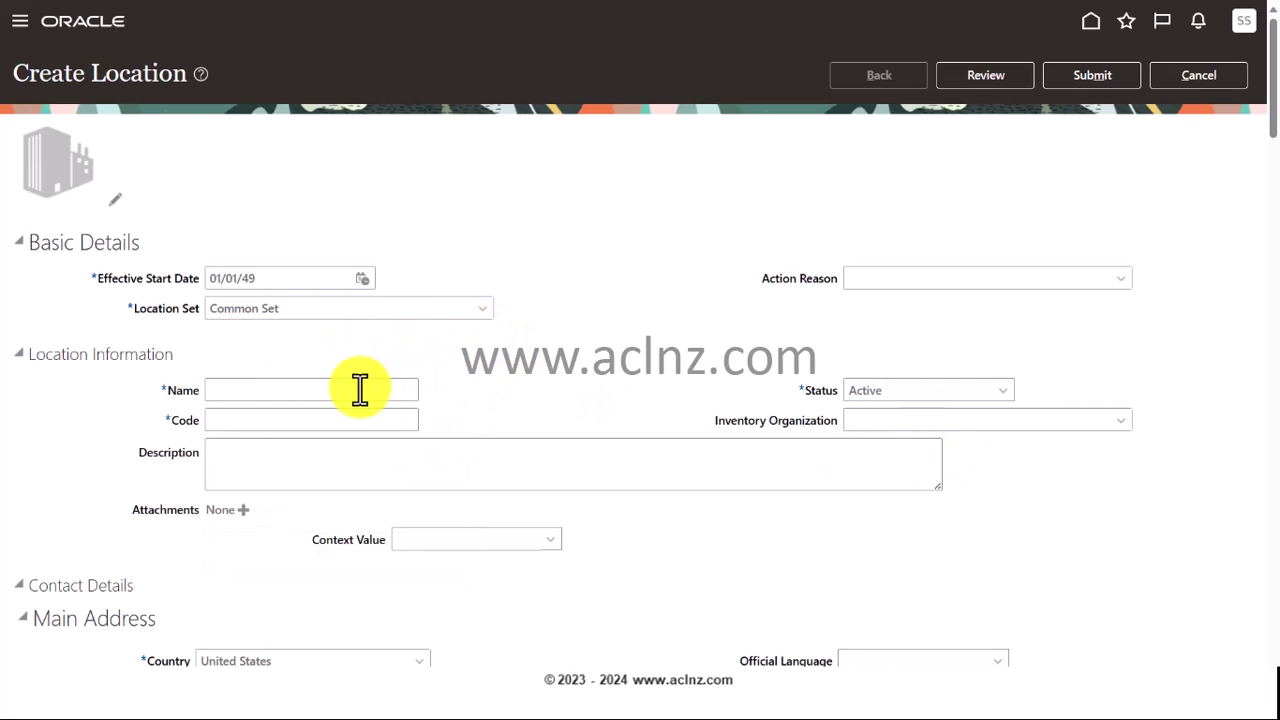
scroll(434, 426, down, 3)
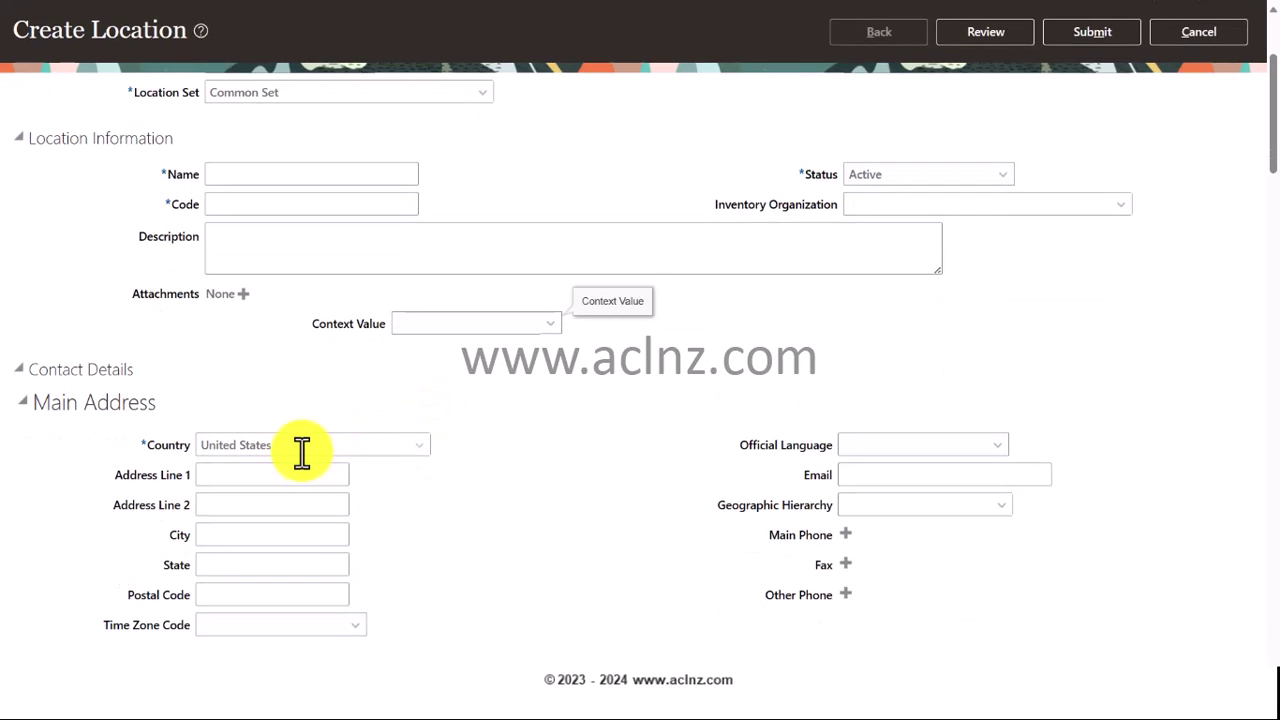
drag(300, 446, 184, 446)
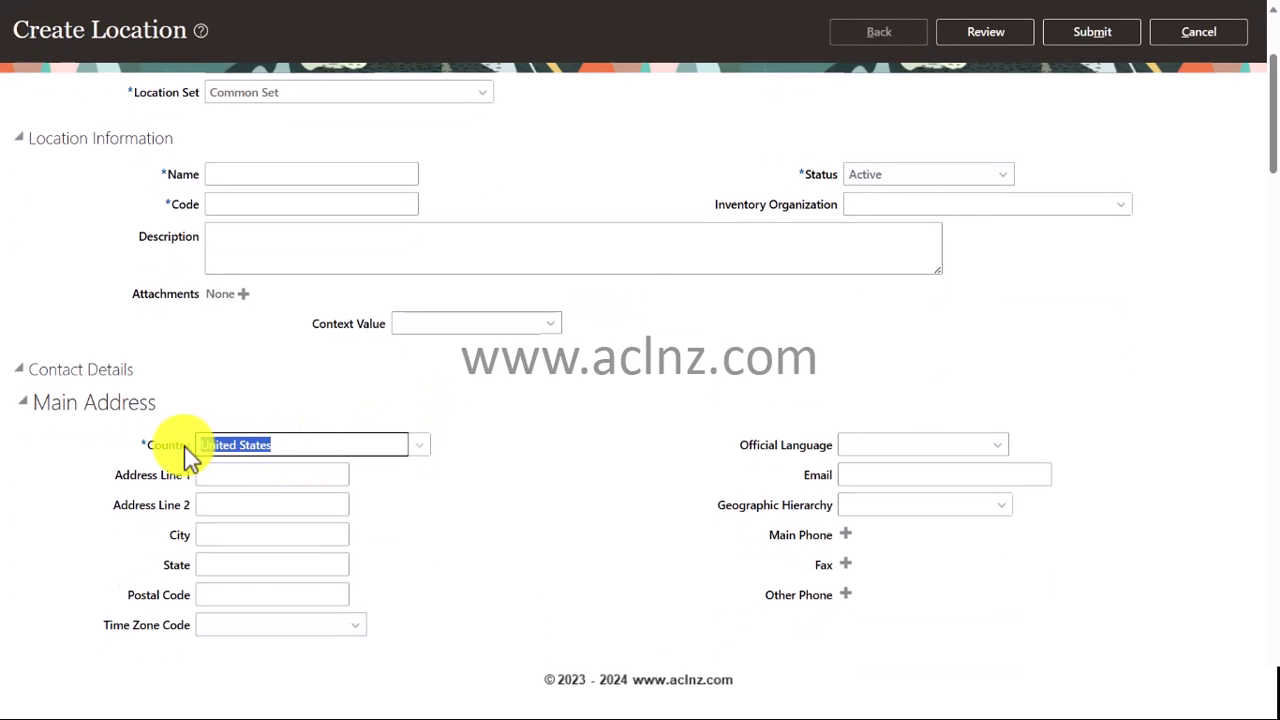
text(New Zealand)
key(Tab)
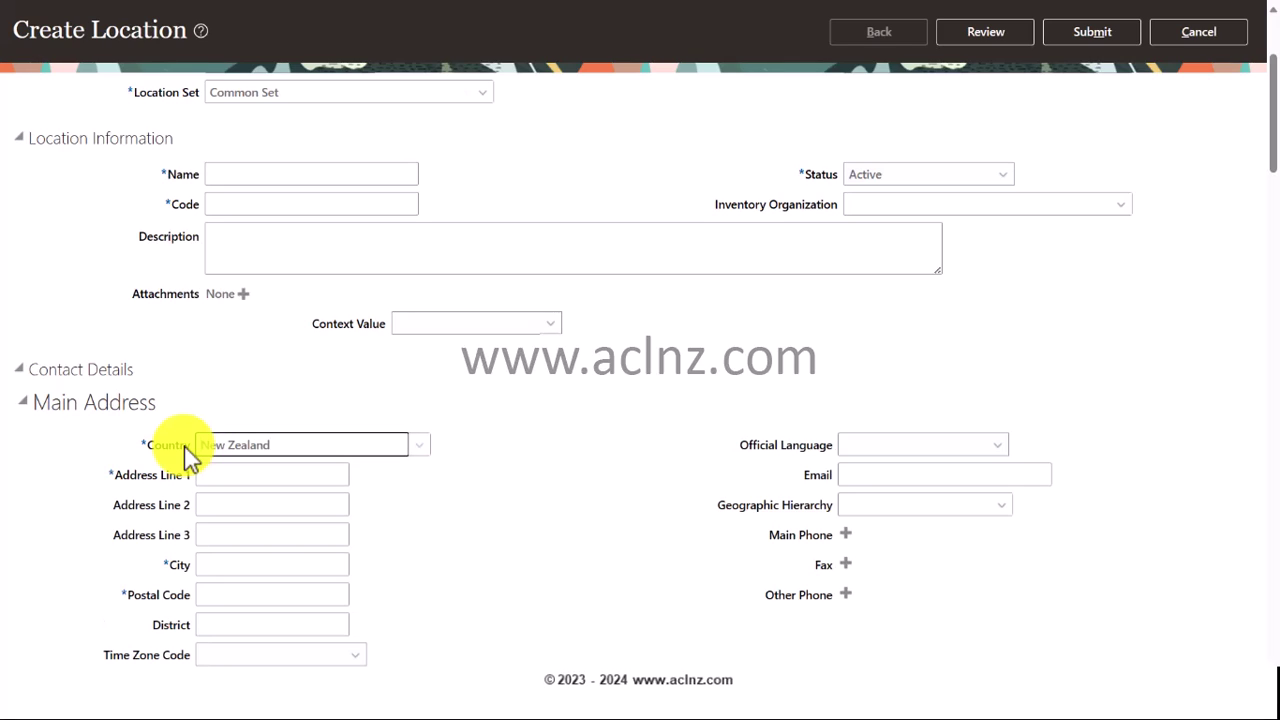
key(Tab)
click(224, 618)
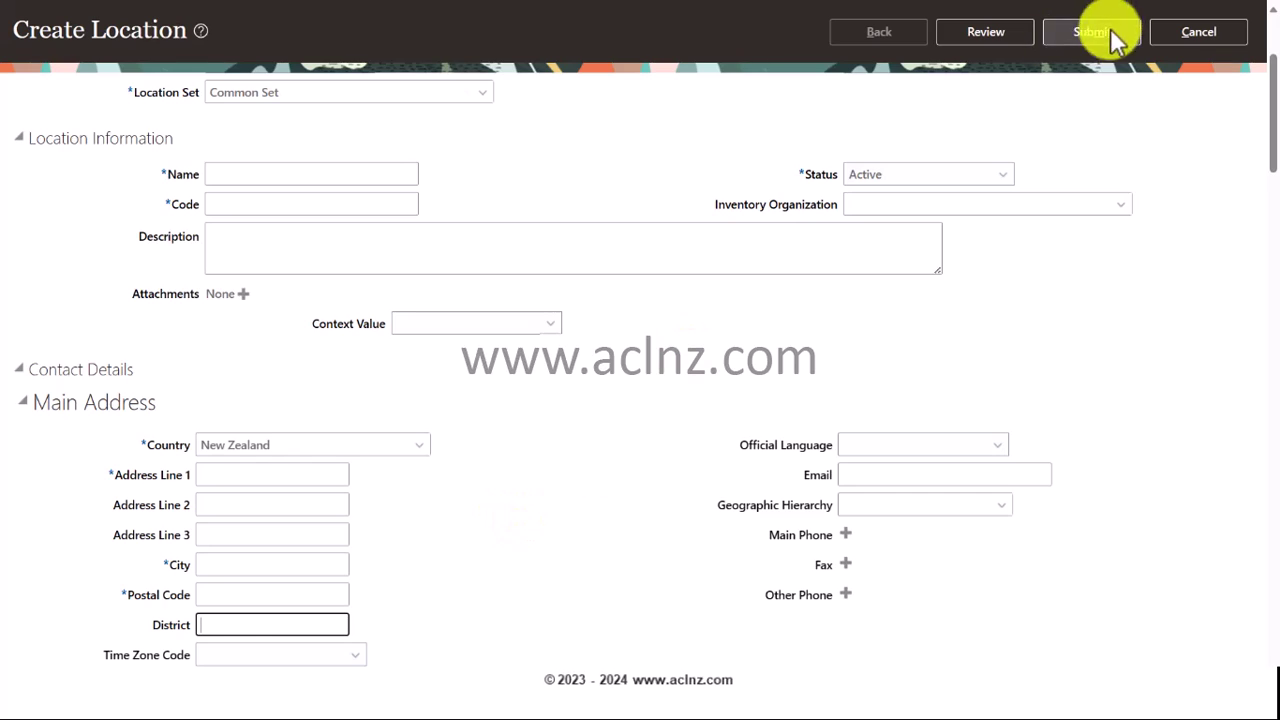
Discard the new location without saving, return to the Financials setup page and dismiss the task search results
click(1210, 35)
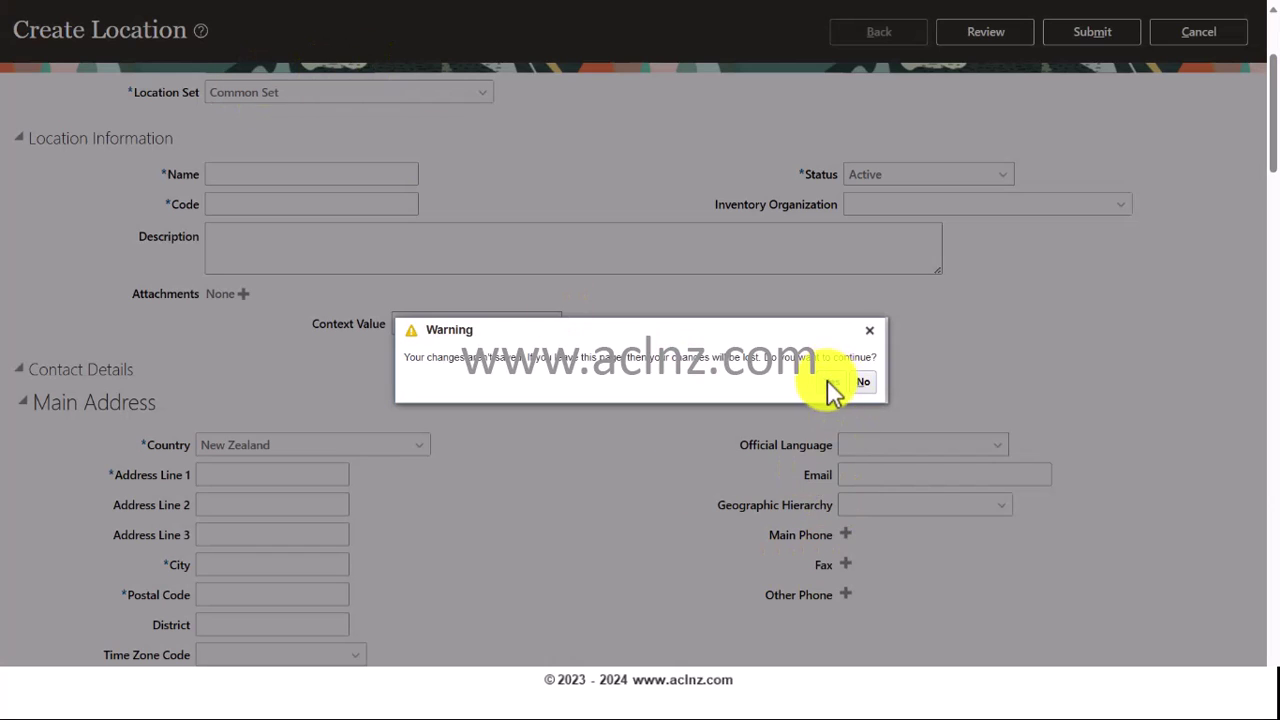
click(831, 382)
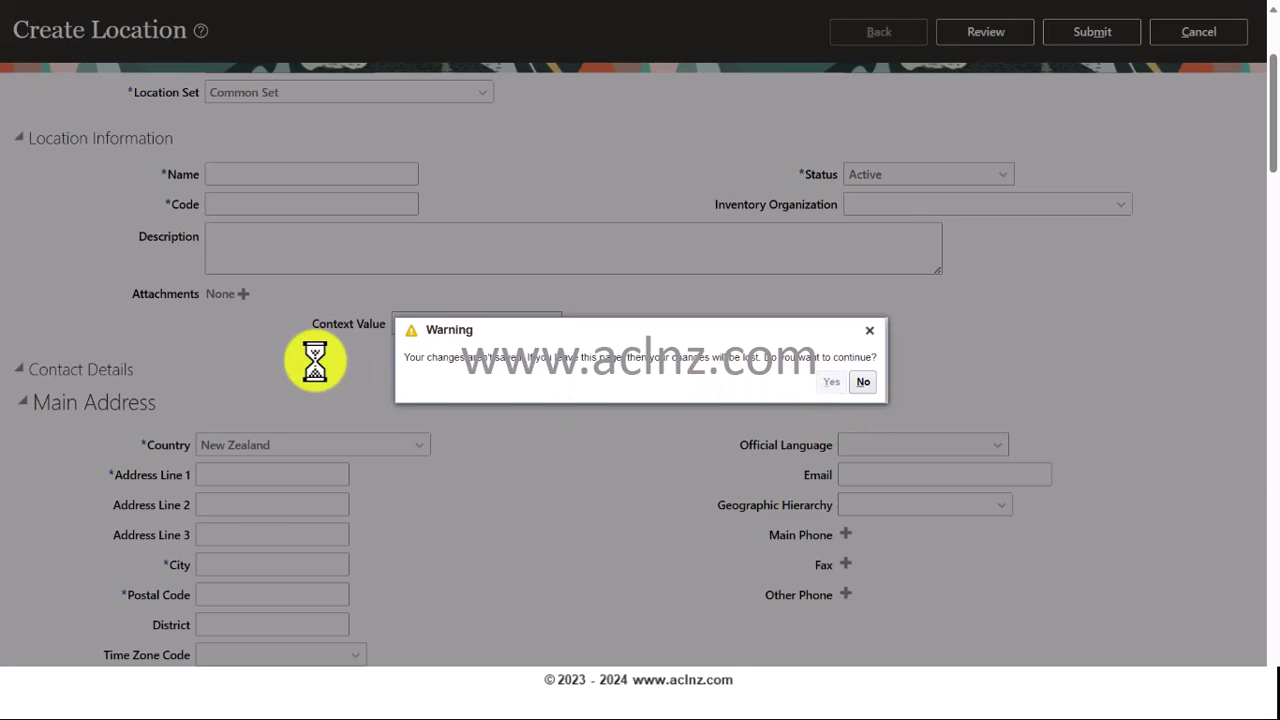
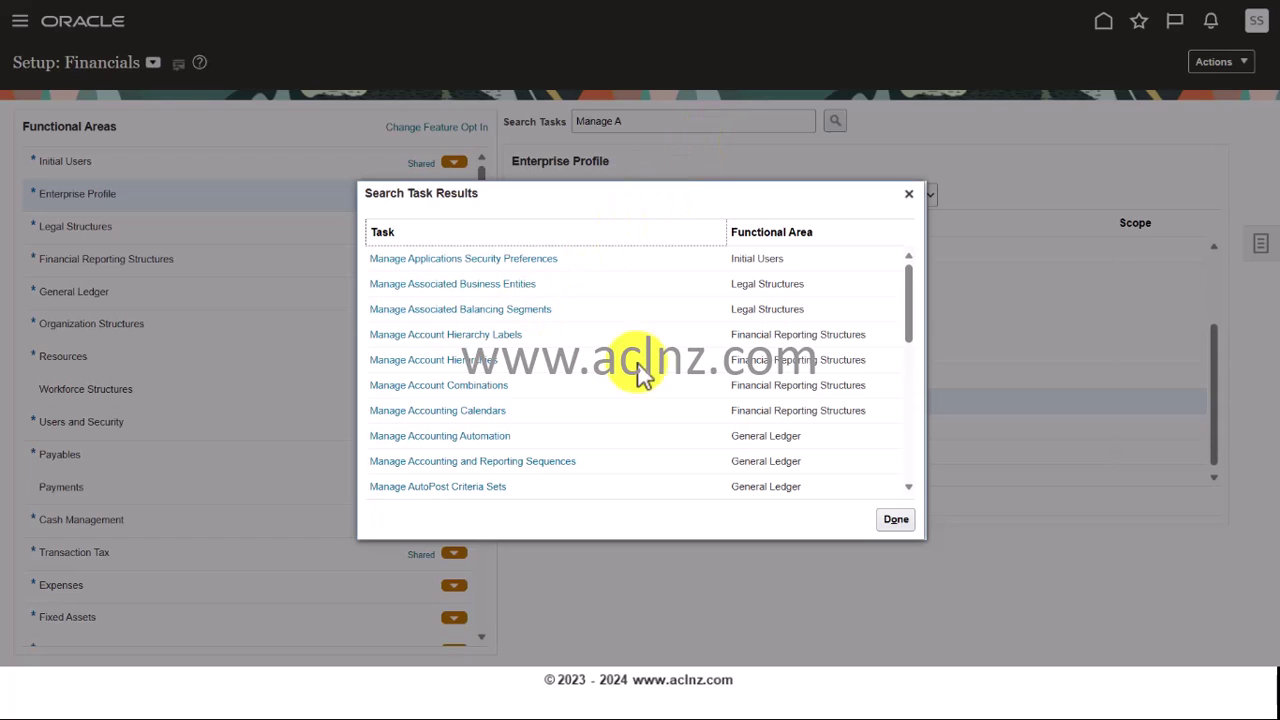
click(900, 525)
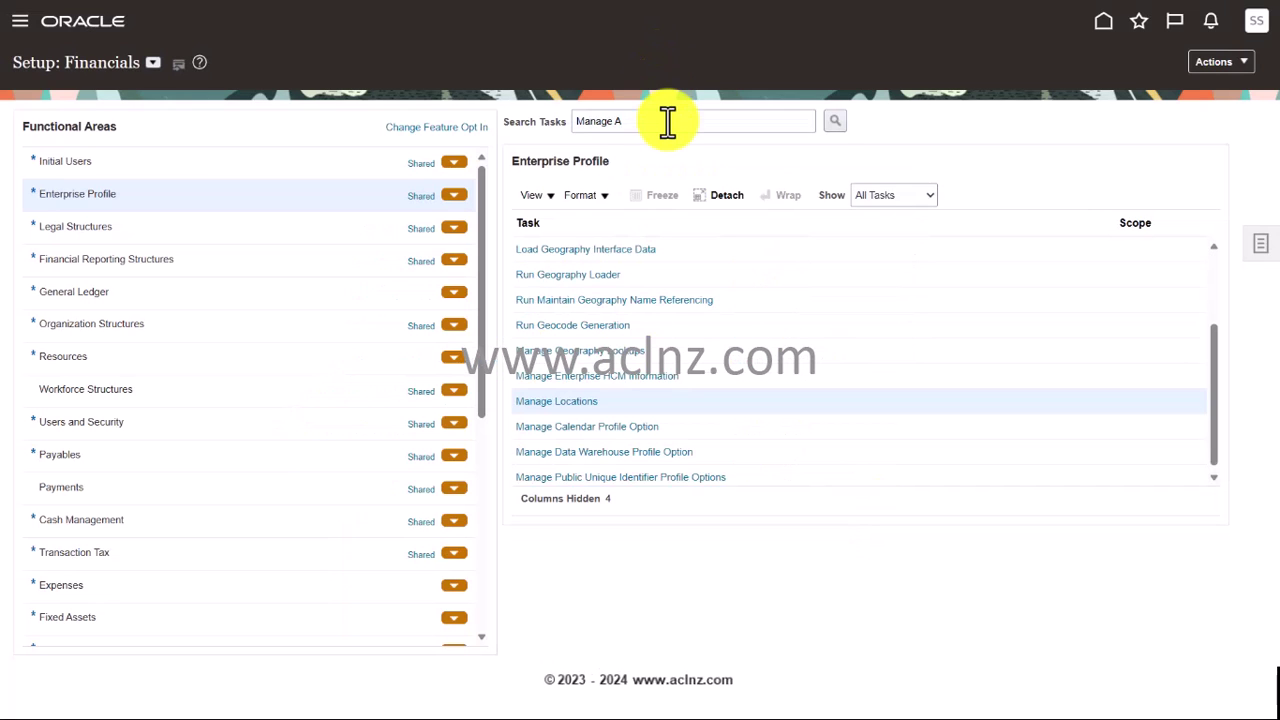
Search the setup tasks for "Manage Address Formats" and open that task from the Customers functional area
click(667, 121)
text(ddr)
key(Return)
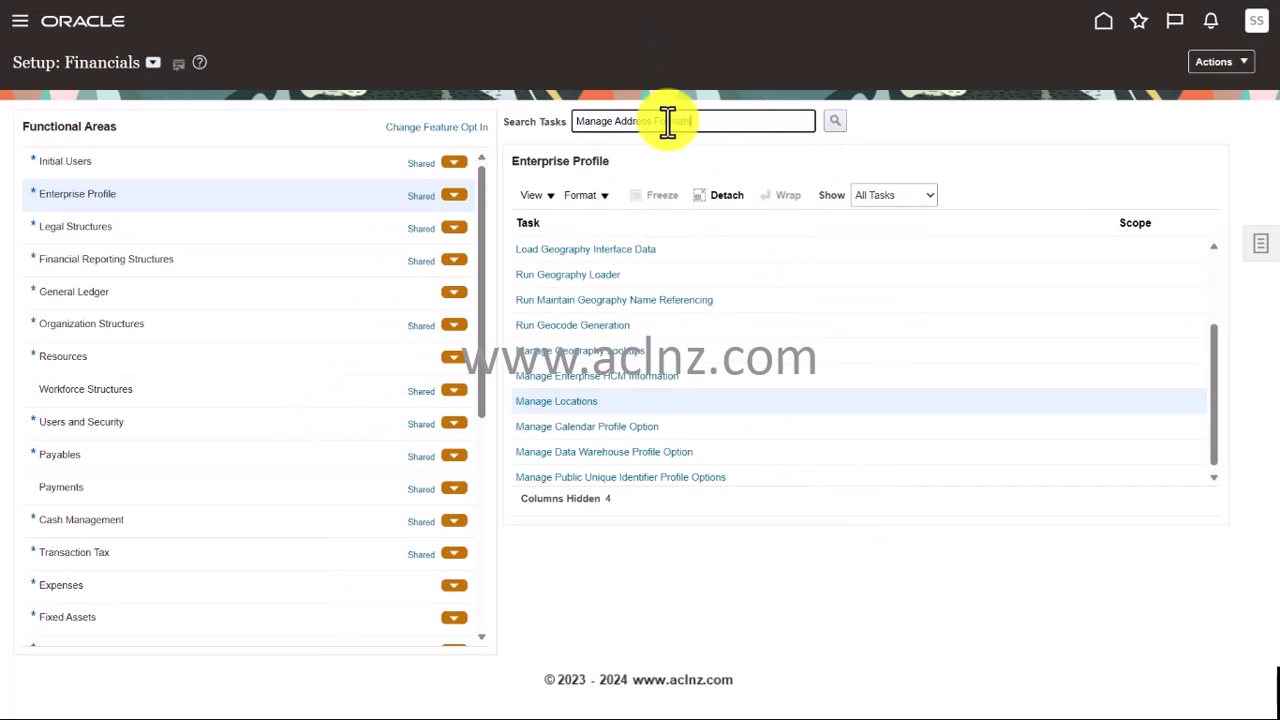
key(Return)
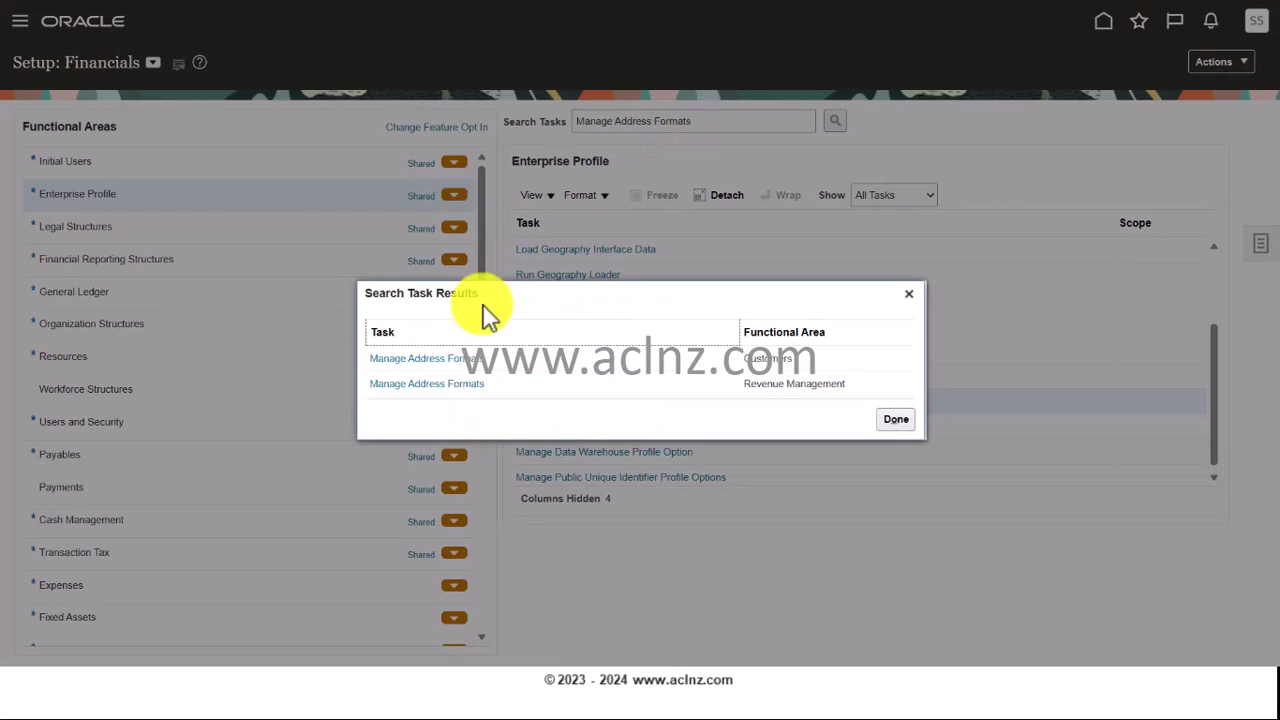
click(464, 360)
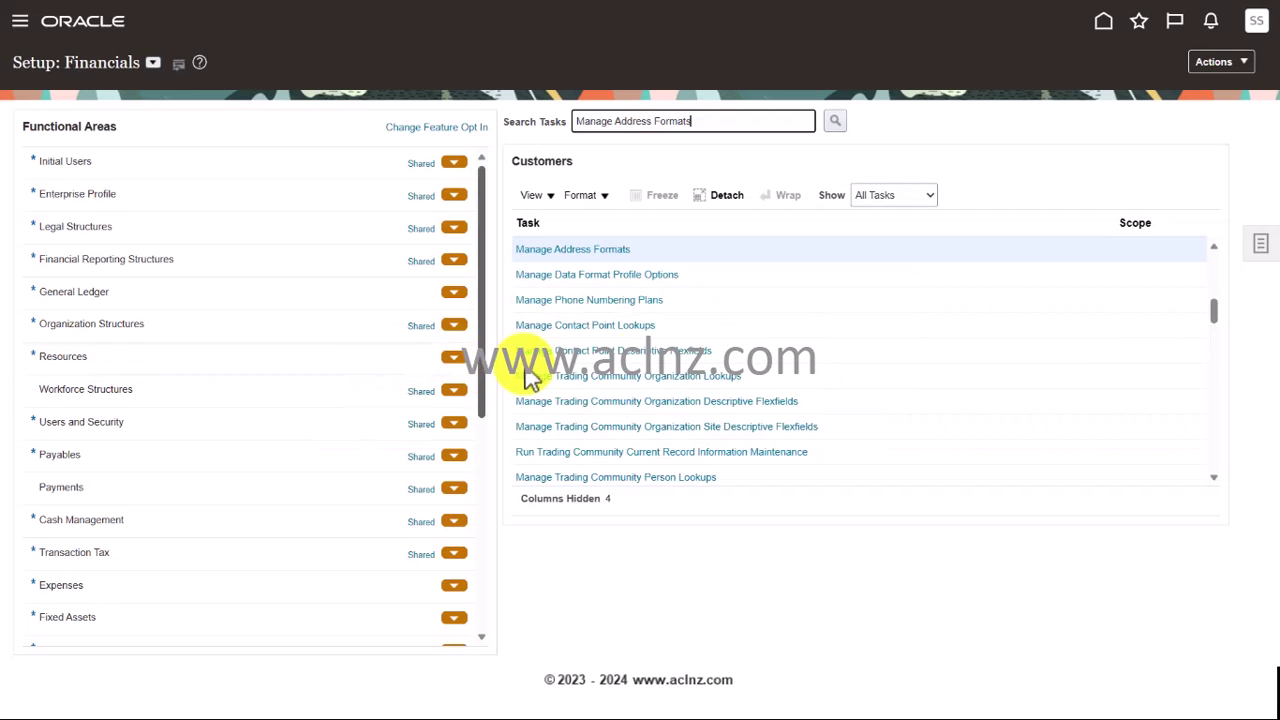
click(573, 252)
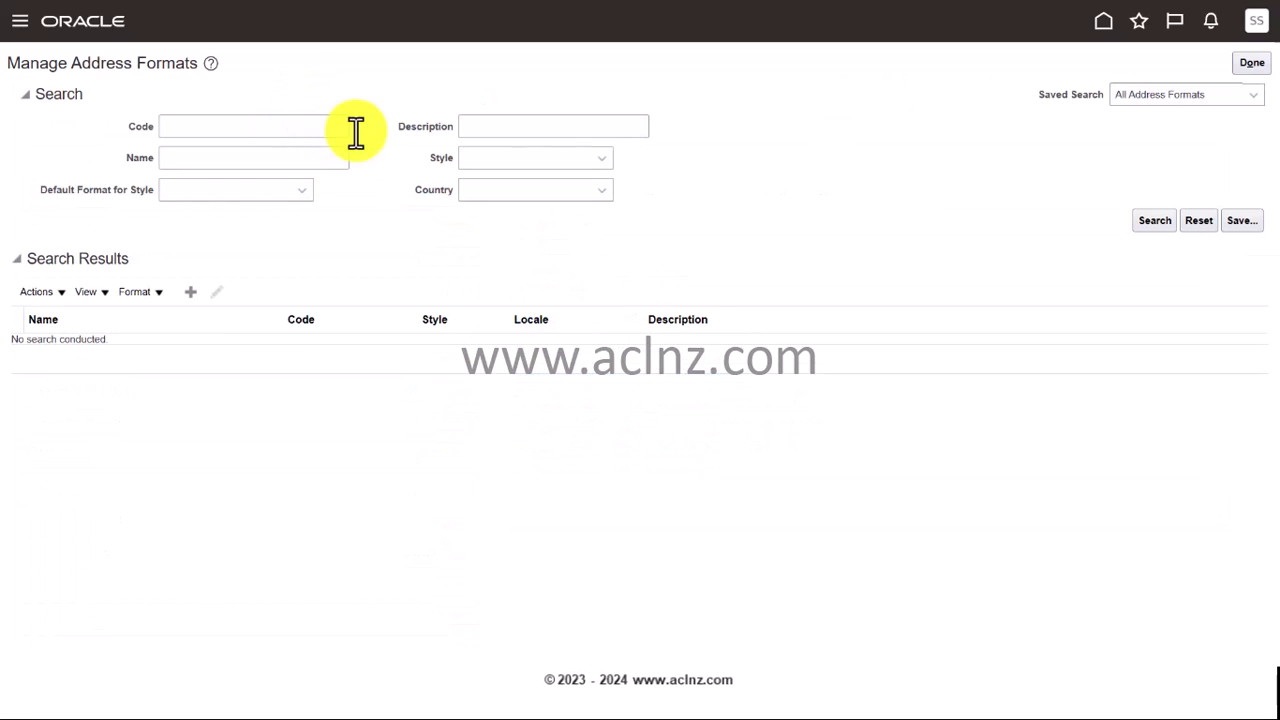
Search the address formats by the name "New Z" and open the New Zealand Postal Address Format
click(223, 157)
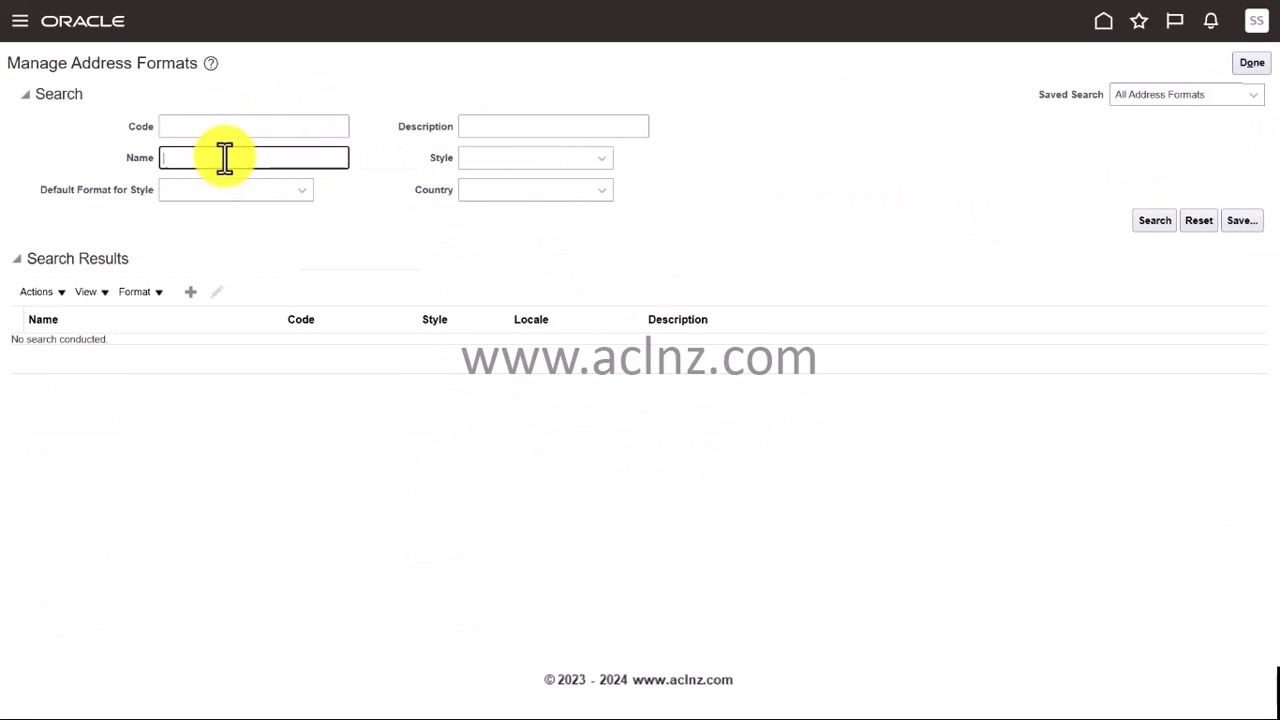
text(New Z)
key(Return)
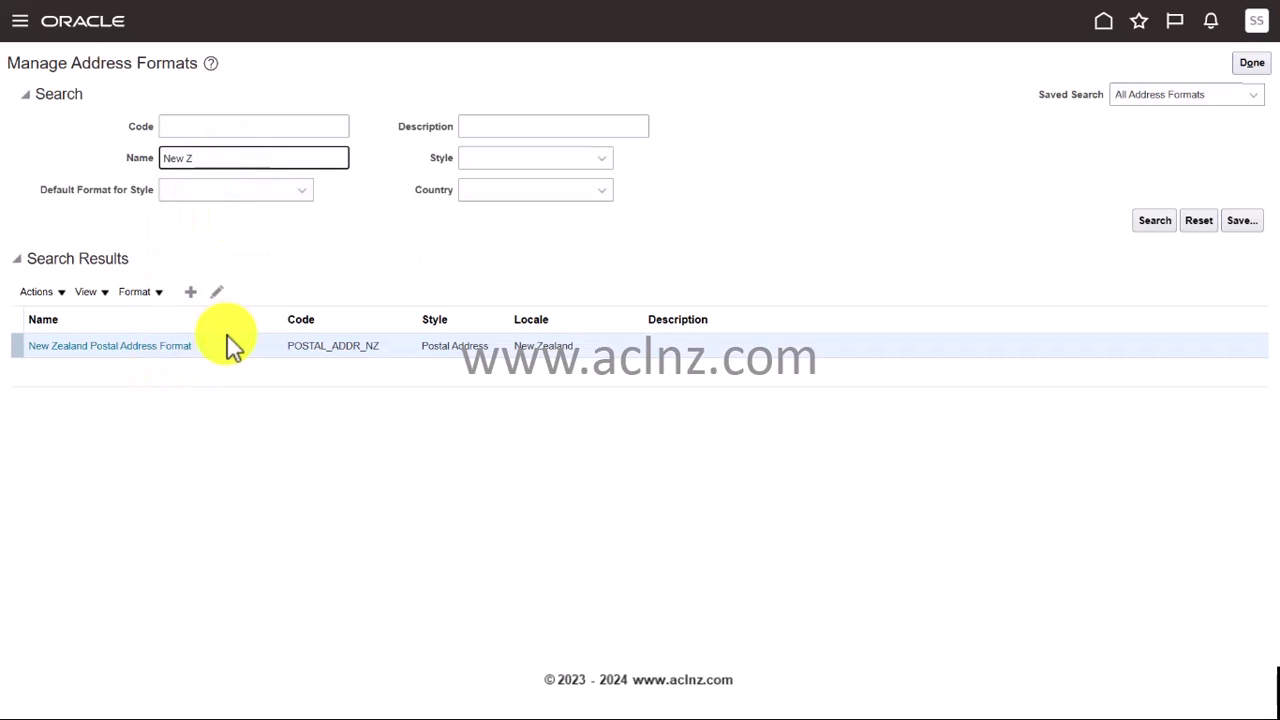
click(150, 346)
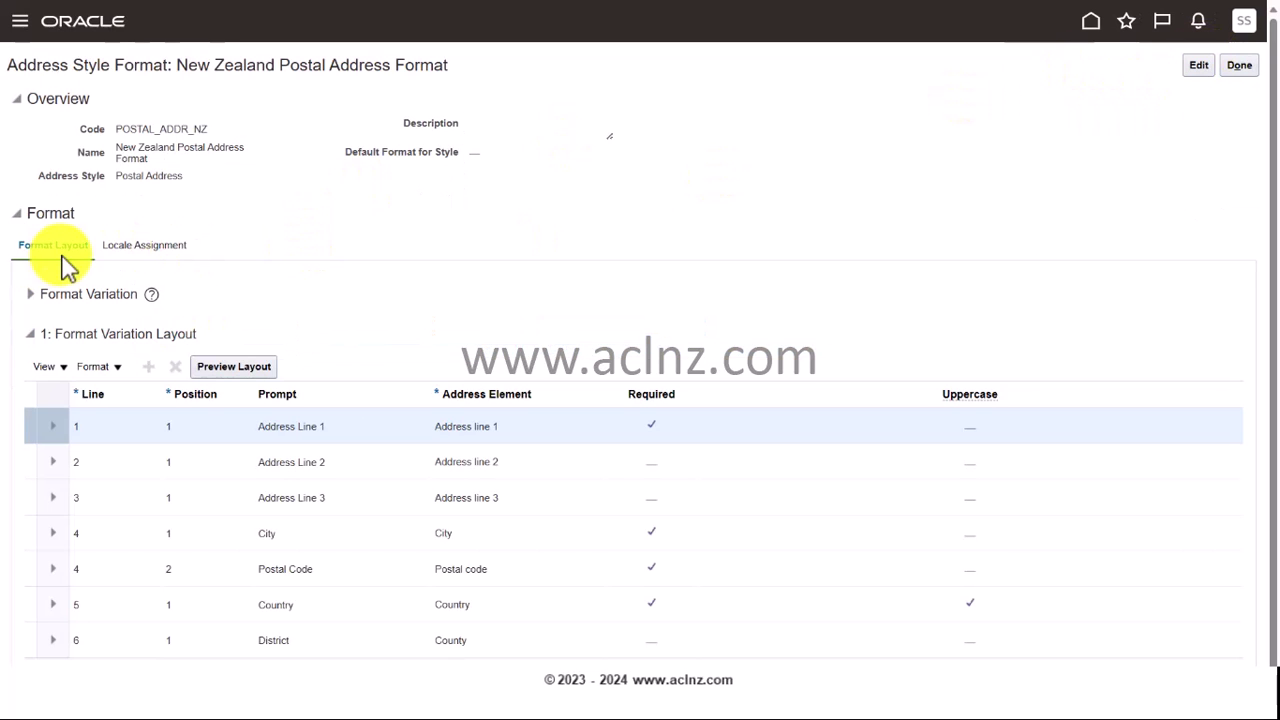
View the locale assignment of the New Zealand Postal Address Format and open the format for editing
click(150, 255)
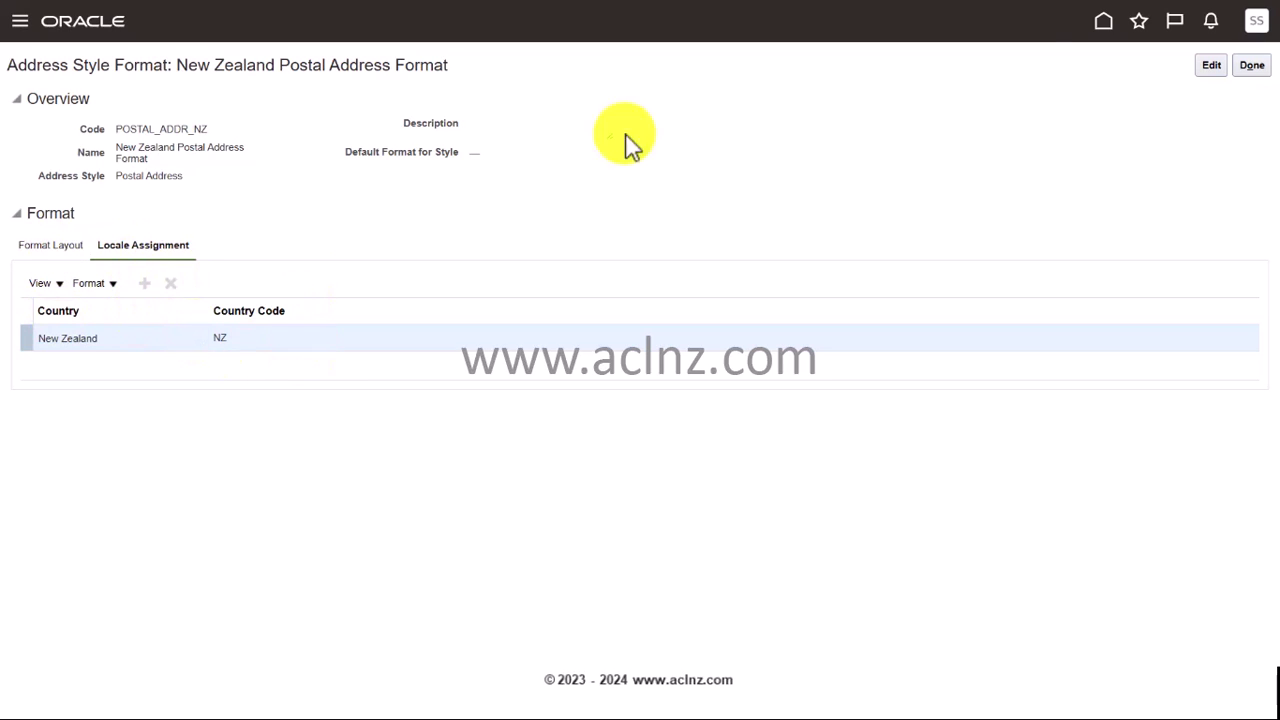
click(1251, 66)
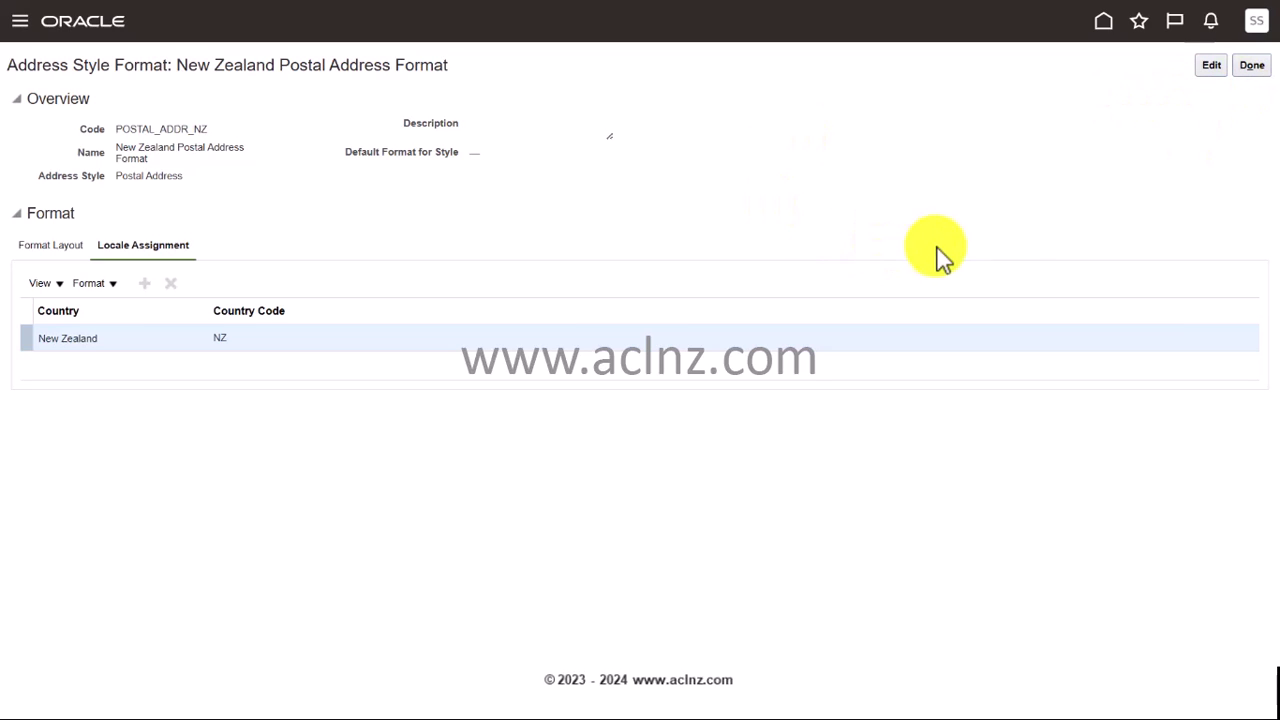
click(1211, 66)
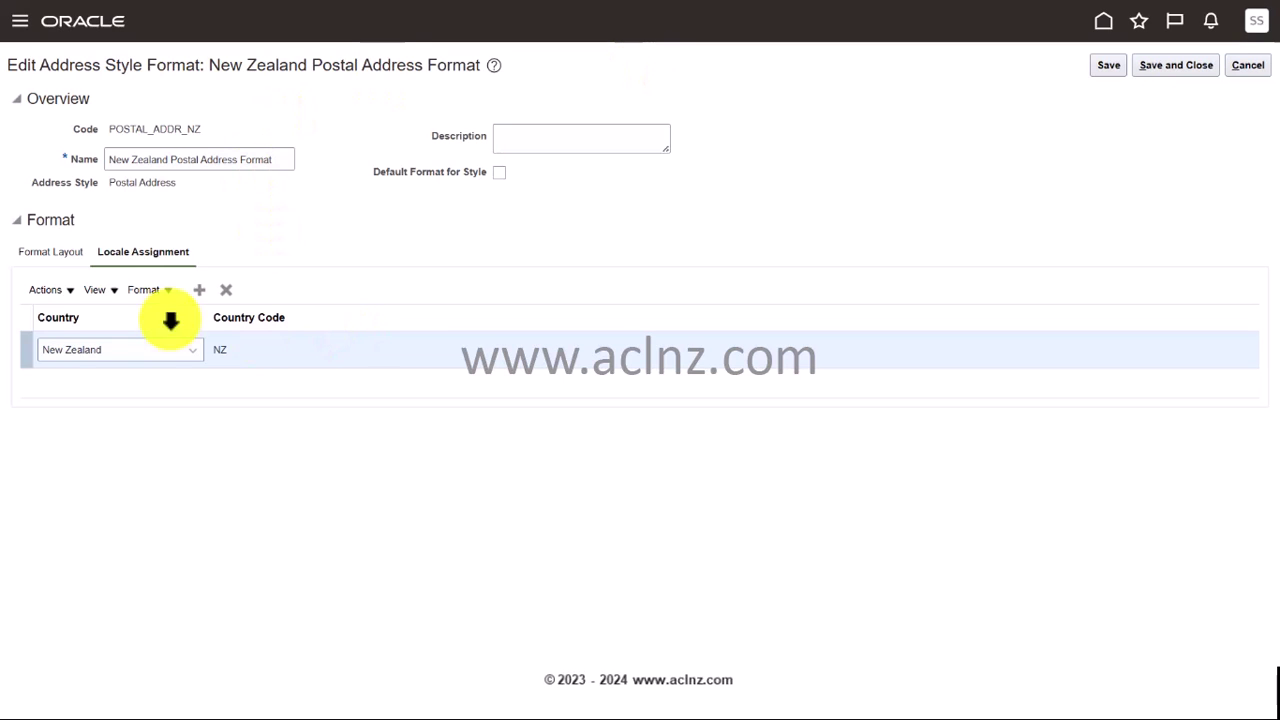
Delete the District row from the format variation layout and save the address format
click(47, 258)
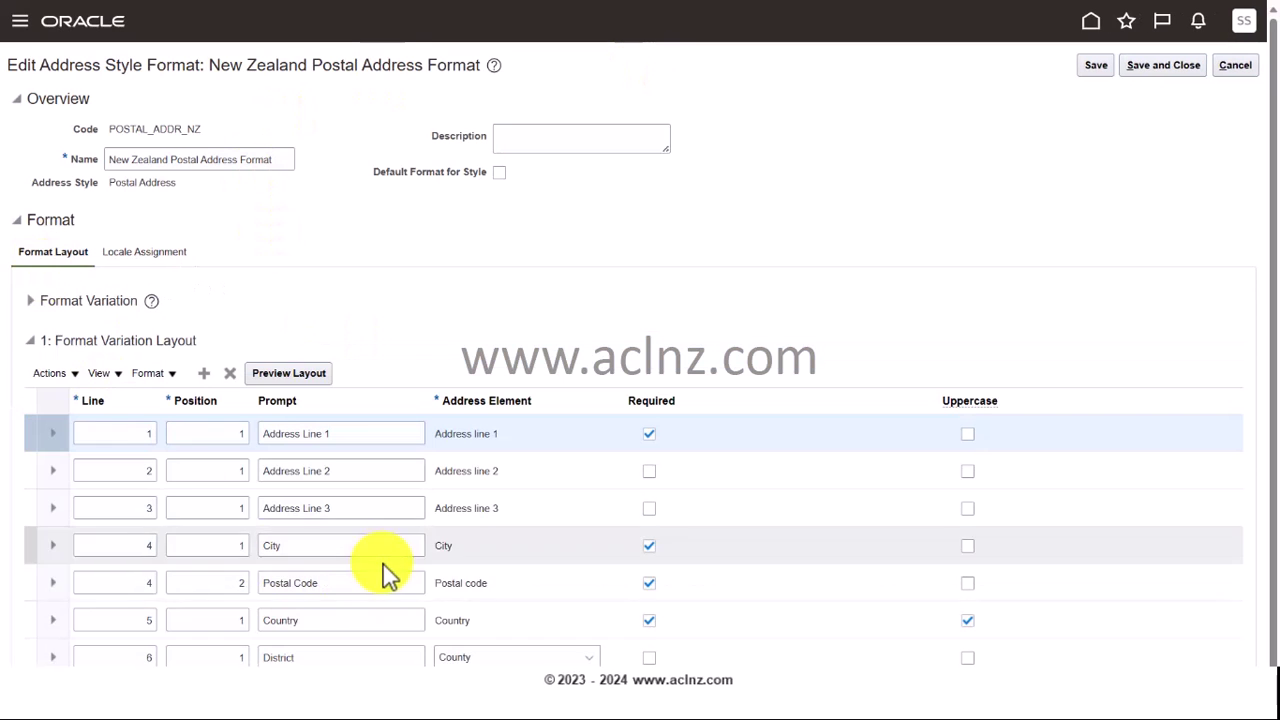
click(323, 655)
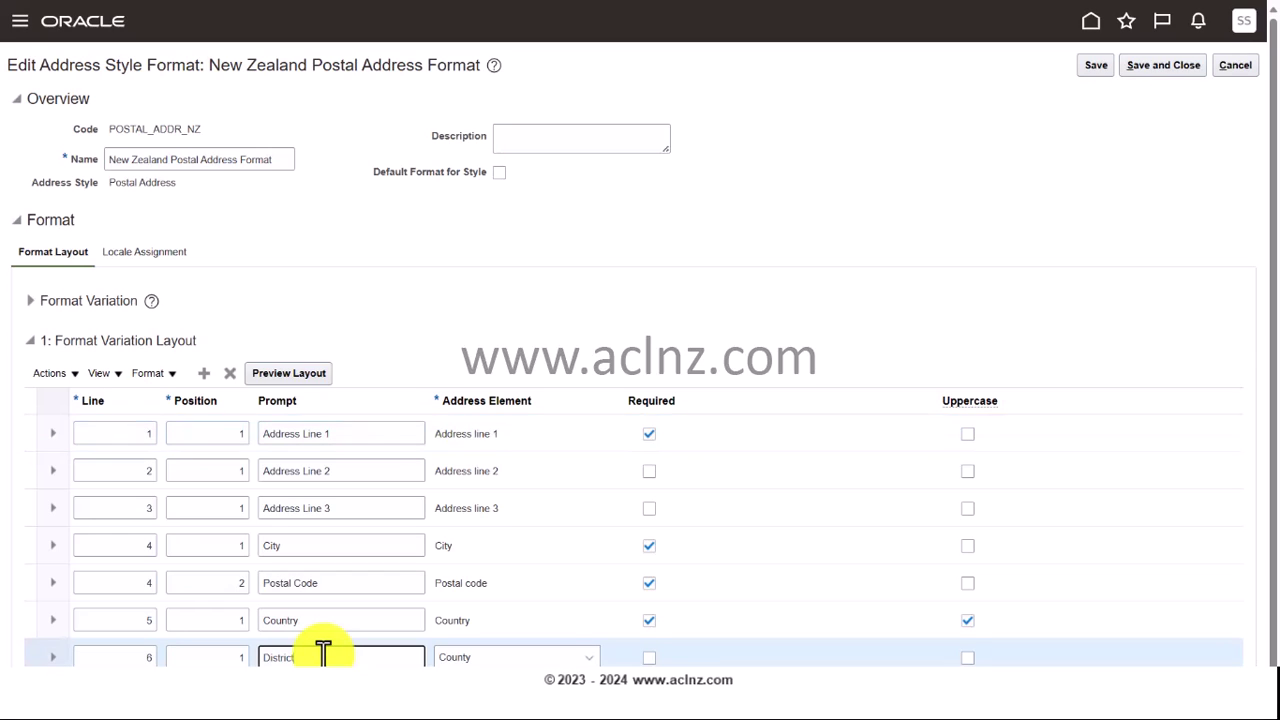
click(229, 376)
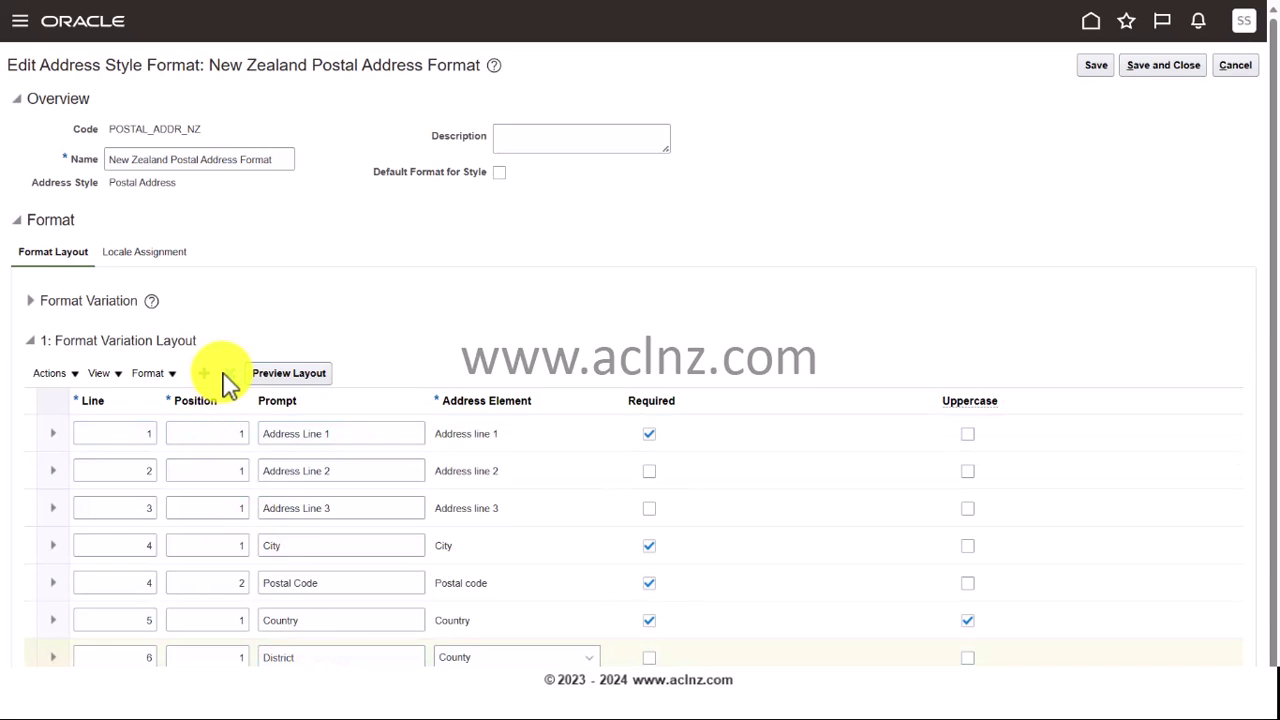
click(1110, 66)
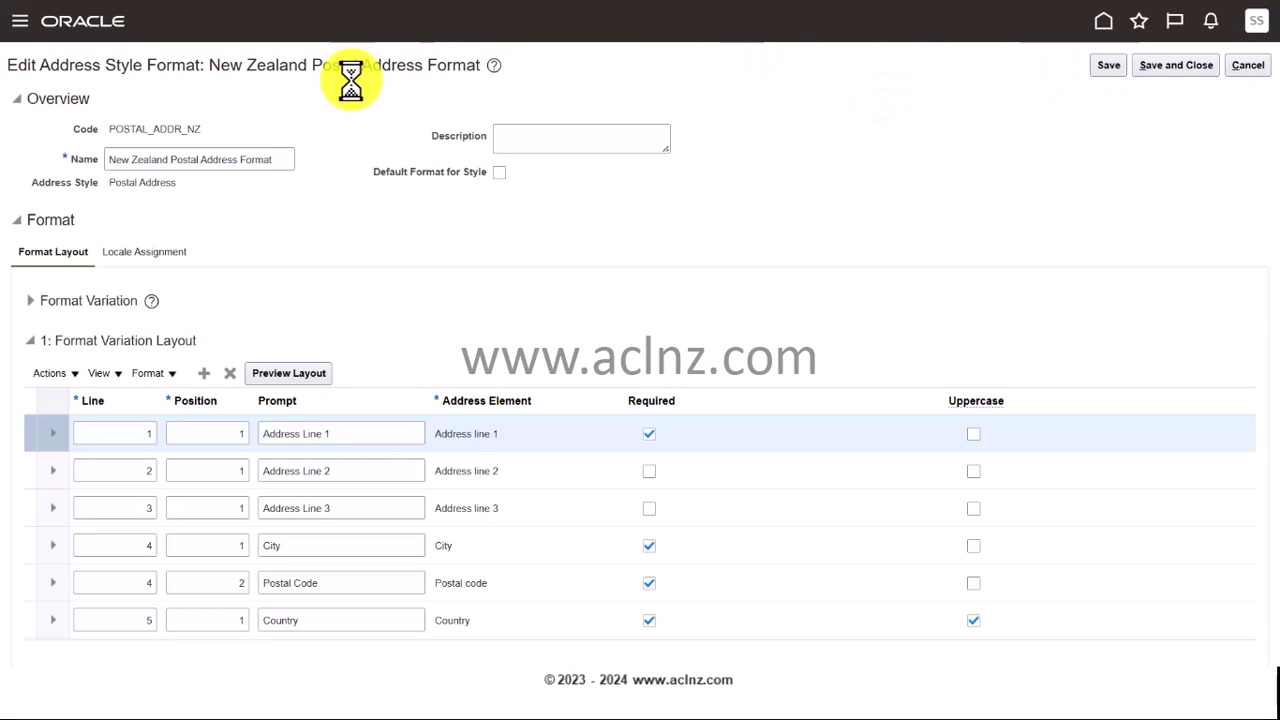
Review the country in the format's locale assignment and return to the format layout
click(143, 258)
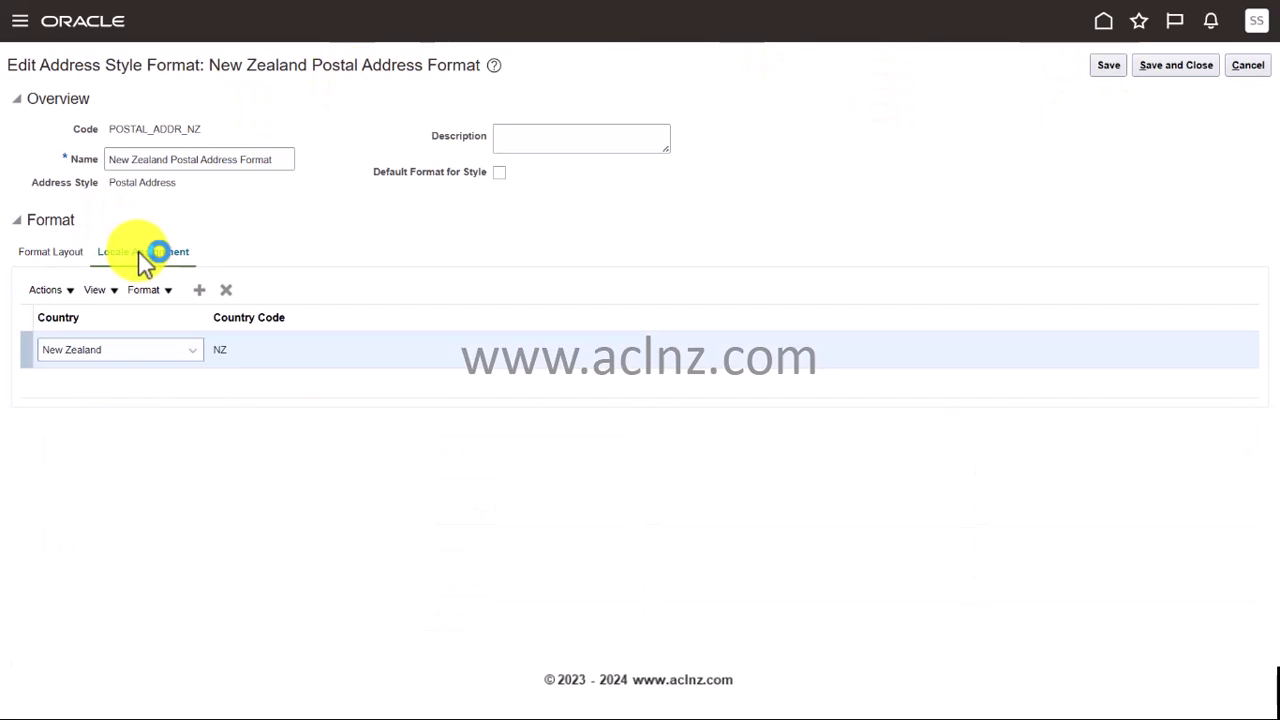
click(190, 360)
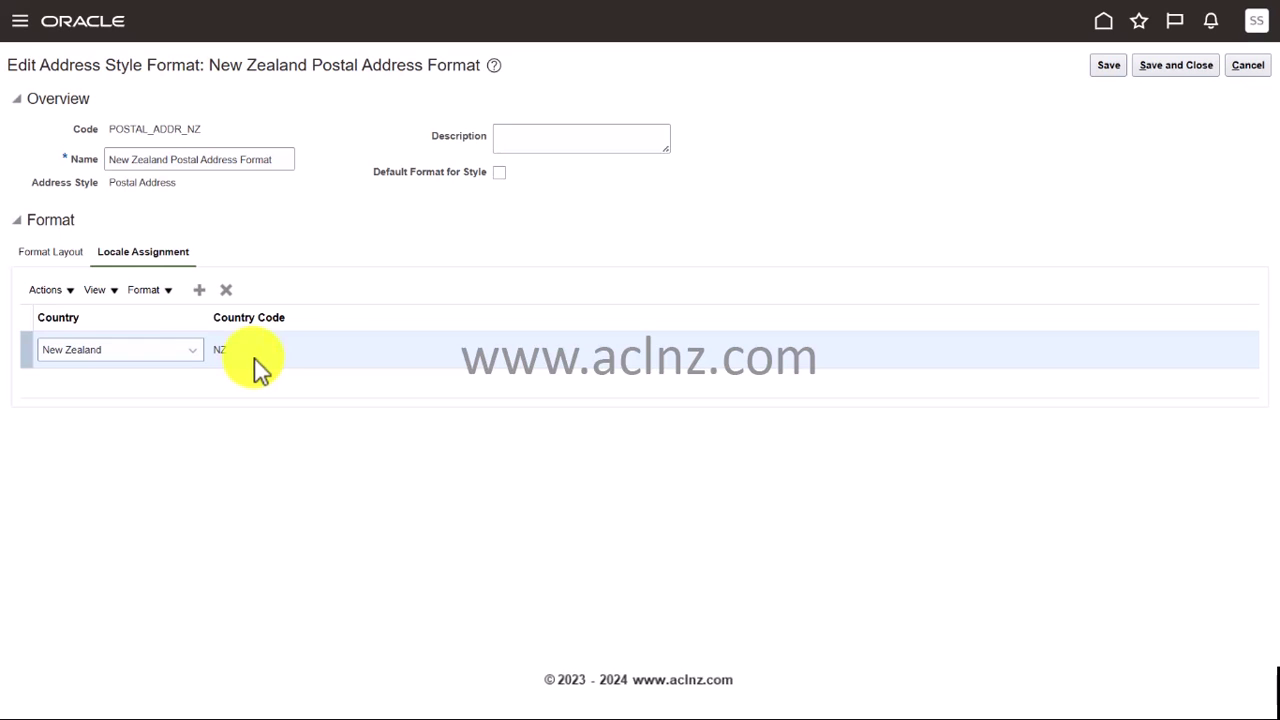
click(44, 255)
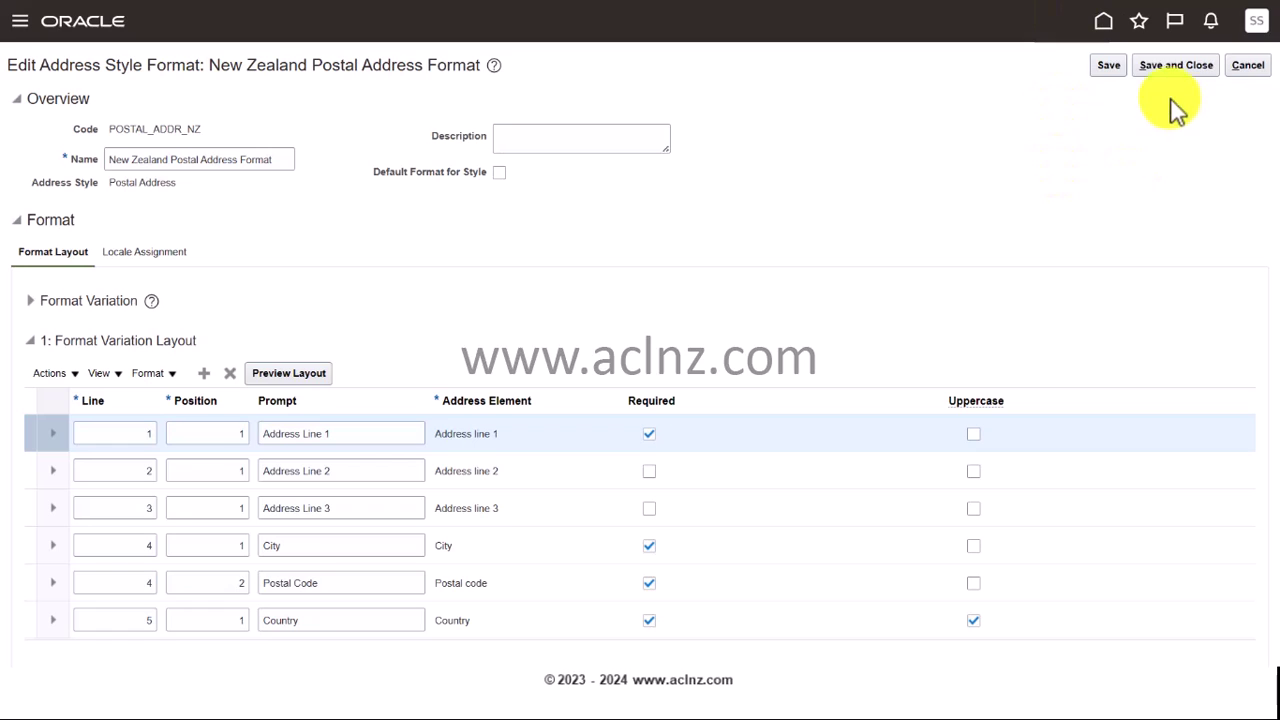
Save and close the edited New Zealand address format and go back to the Financials setup page
click(1106, 68)
click(1175, 68)
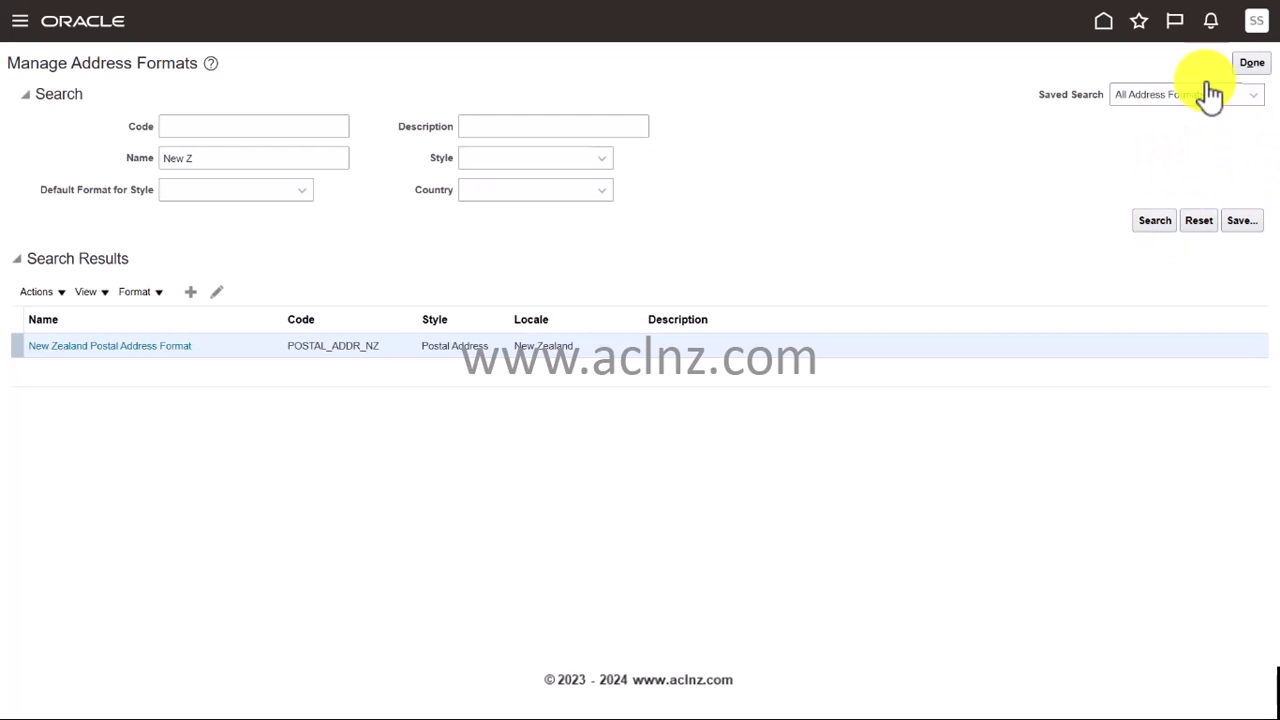
click(1250, 63)
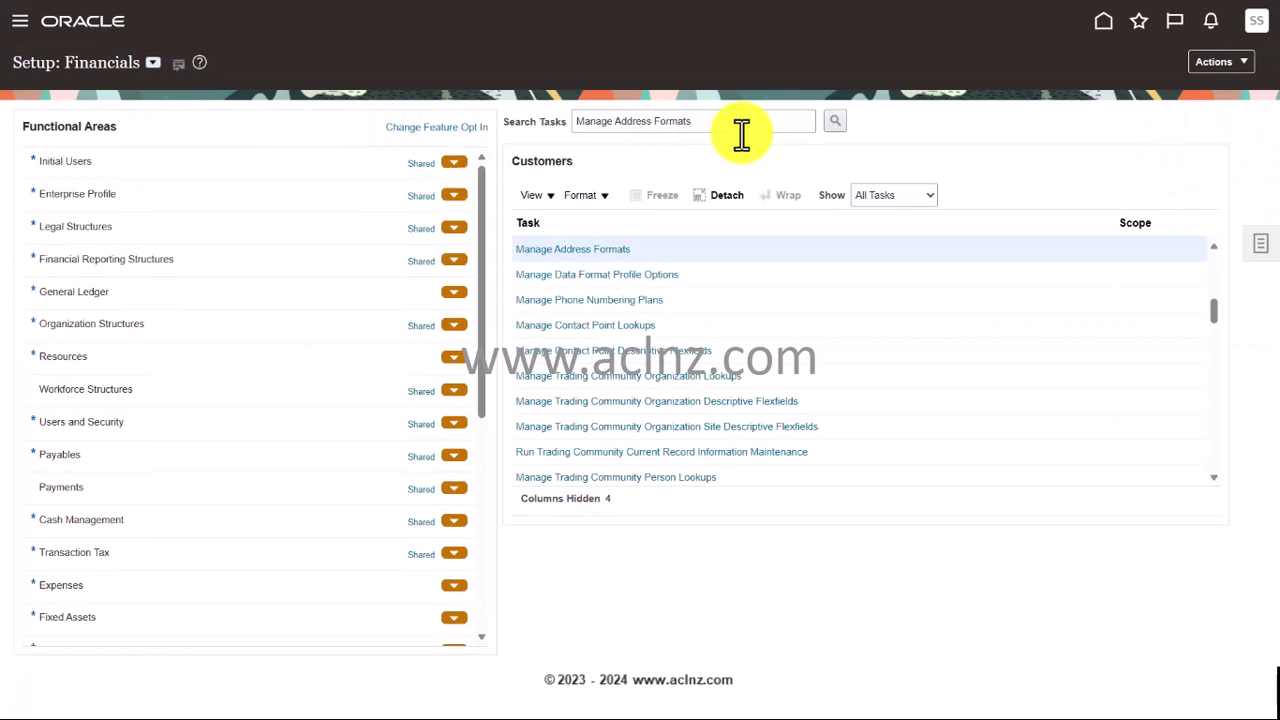
Search the setup tasks for "Manage Locations" and open that task from the Enterprise Profile
drag(615, 121, 717, 121)
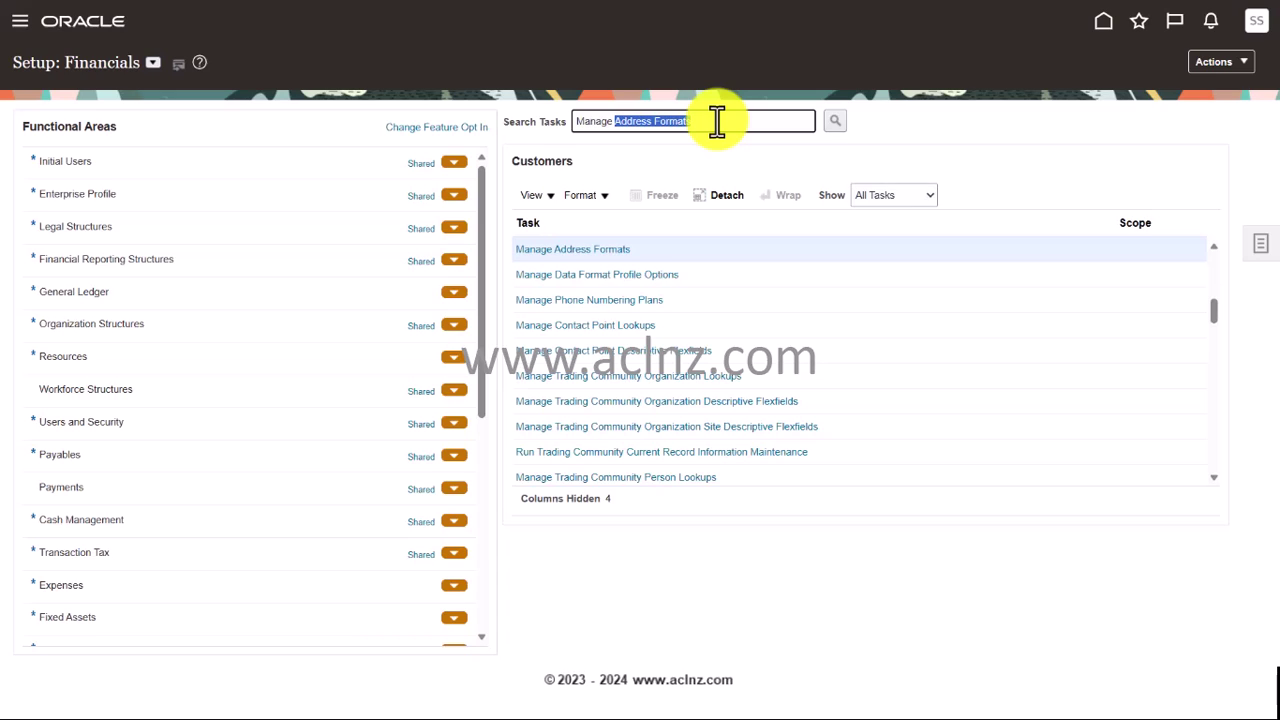
text(Location)
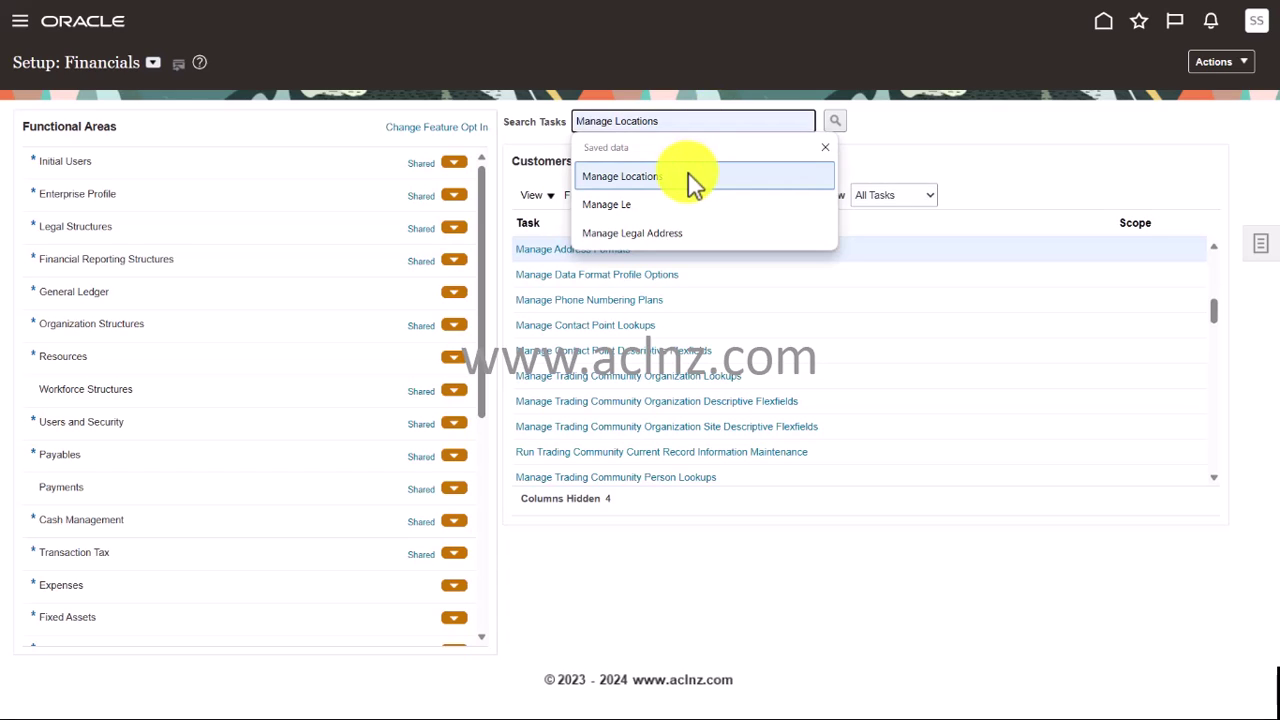
click(688, 175)
click(840, 125)
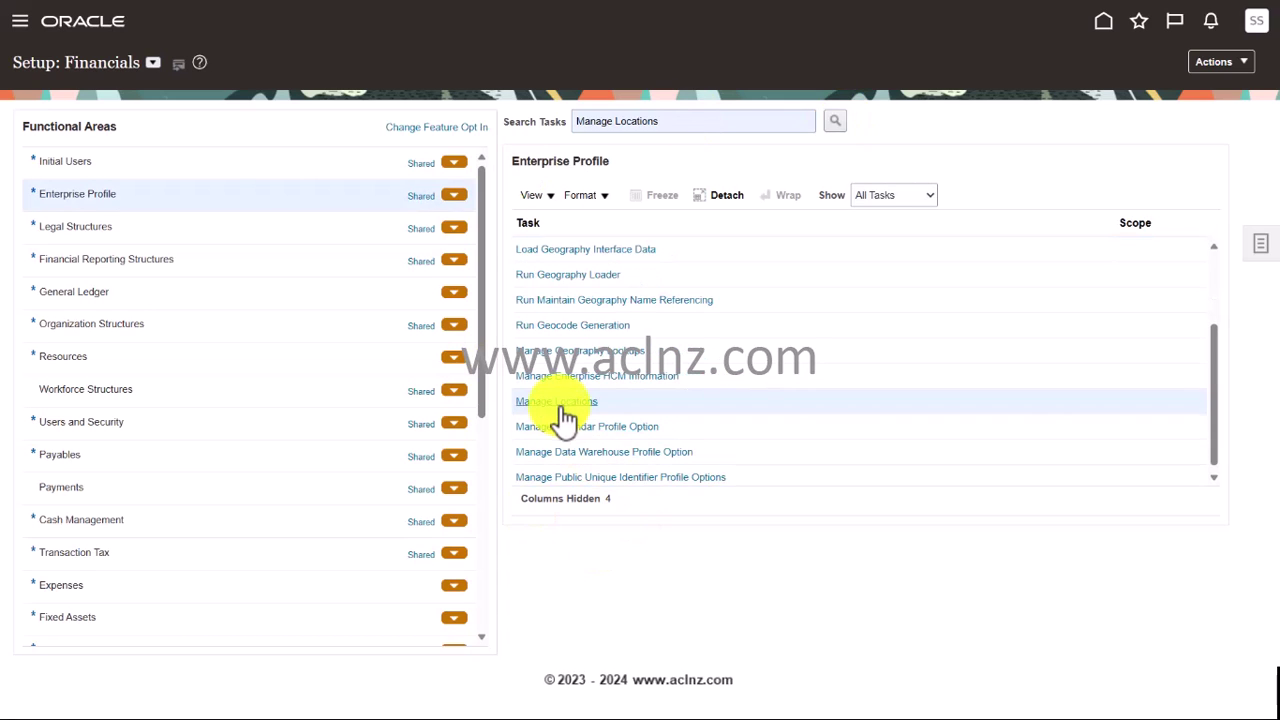
click(560, 403)
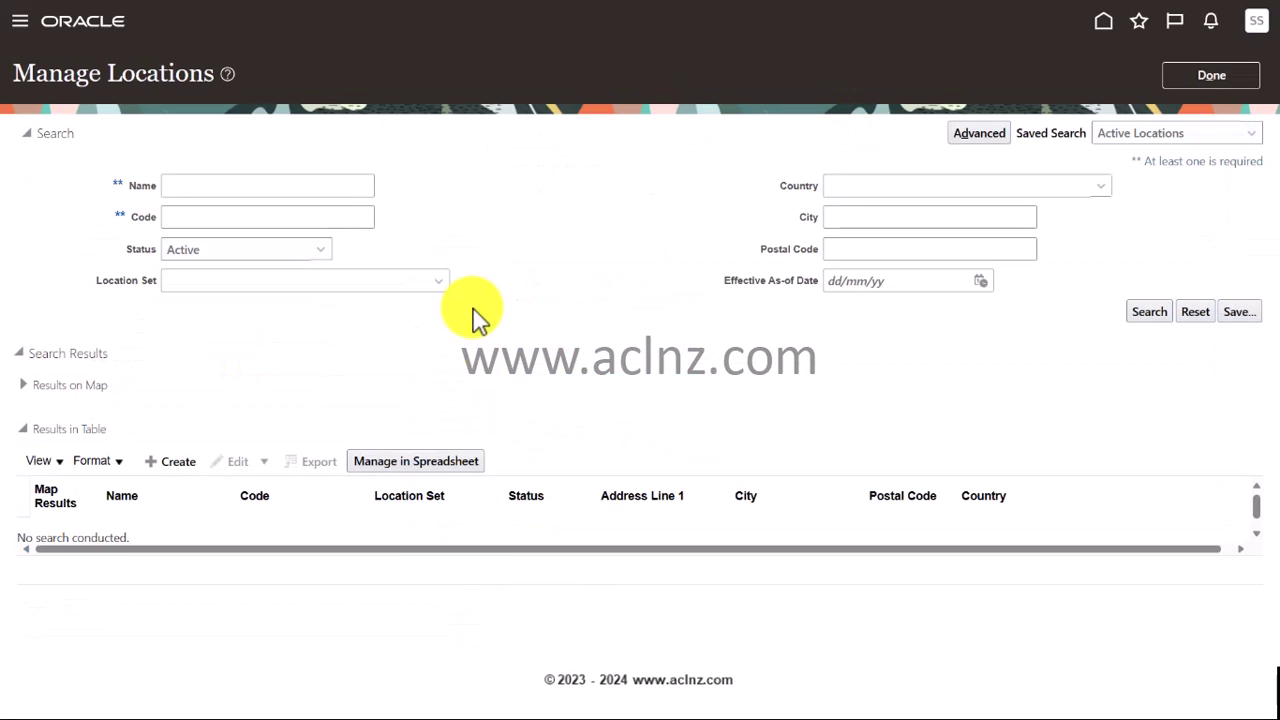
Start a new location, set its main address country to New Zealand and check which address fields are offered
click(172, 461)
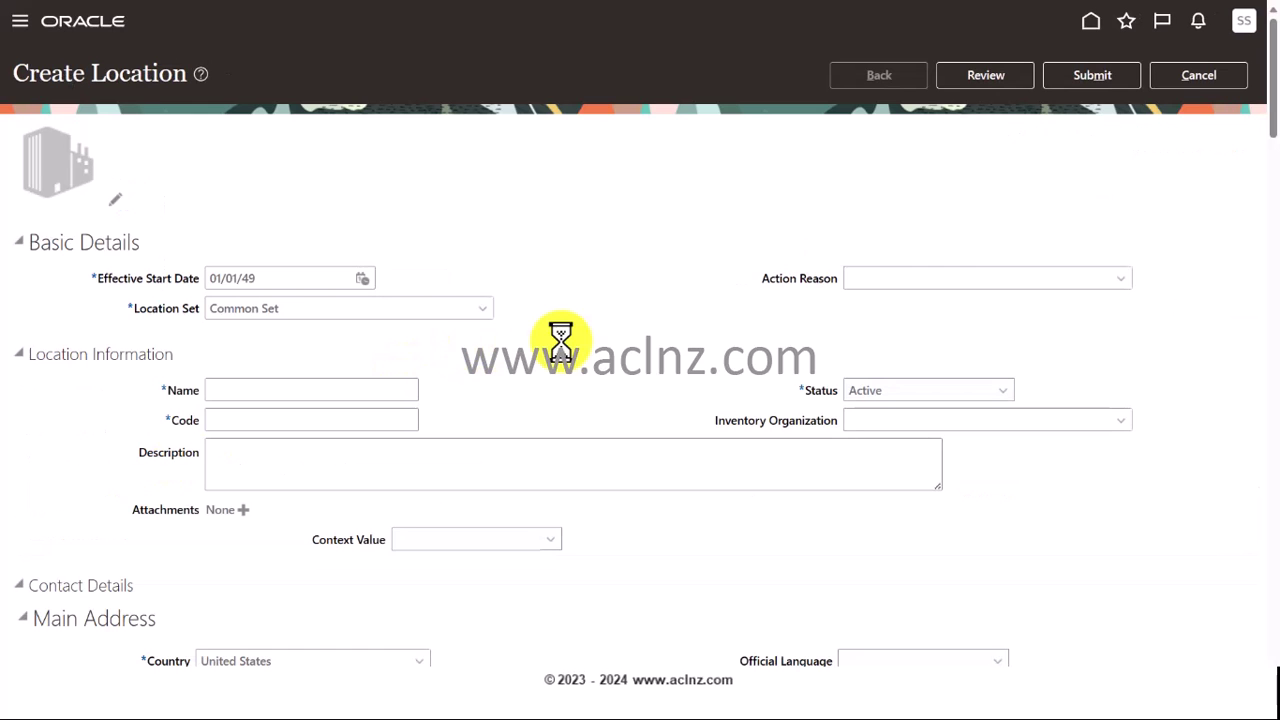
scroll(429, 366, down, 3)
drag(338, 340, 200, 342)
text(New Zealand)
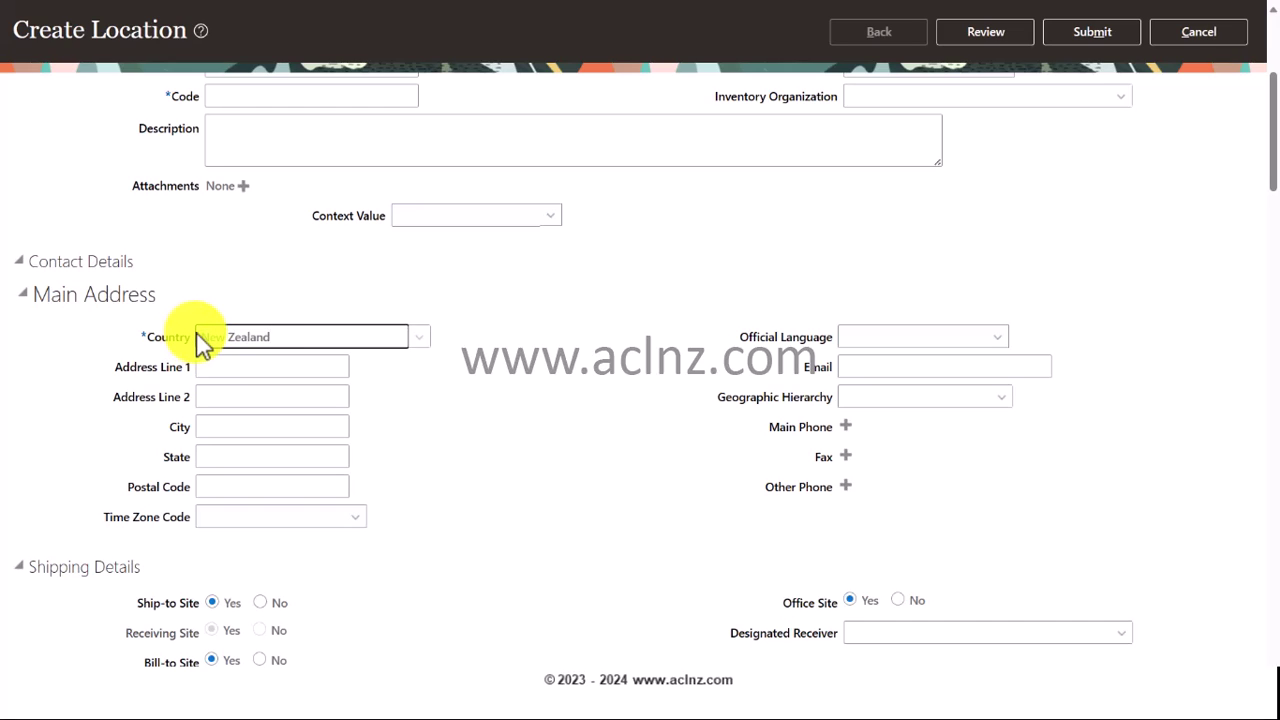
key(Tab)
click(252, 368)
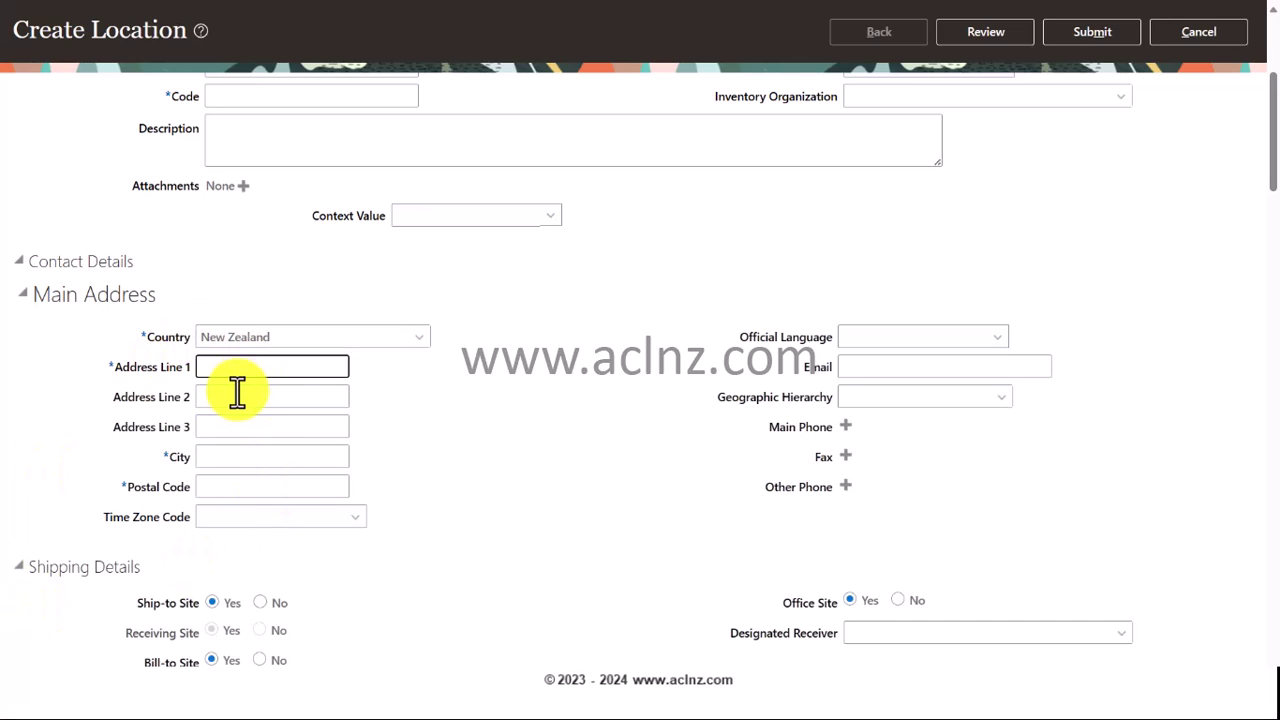
click(237, 395)
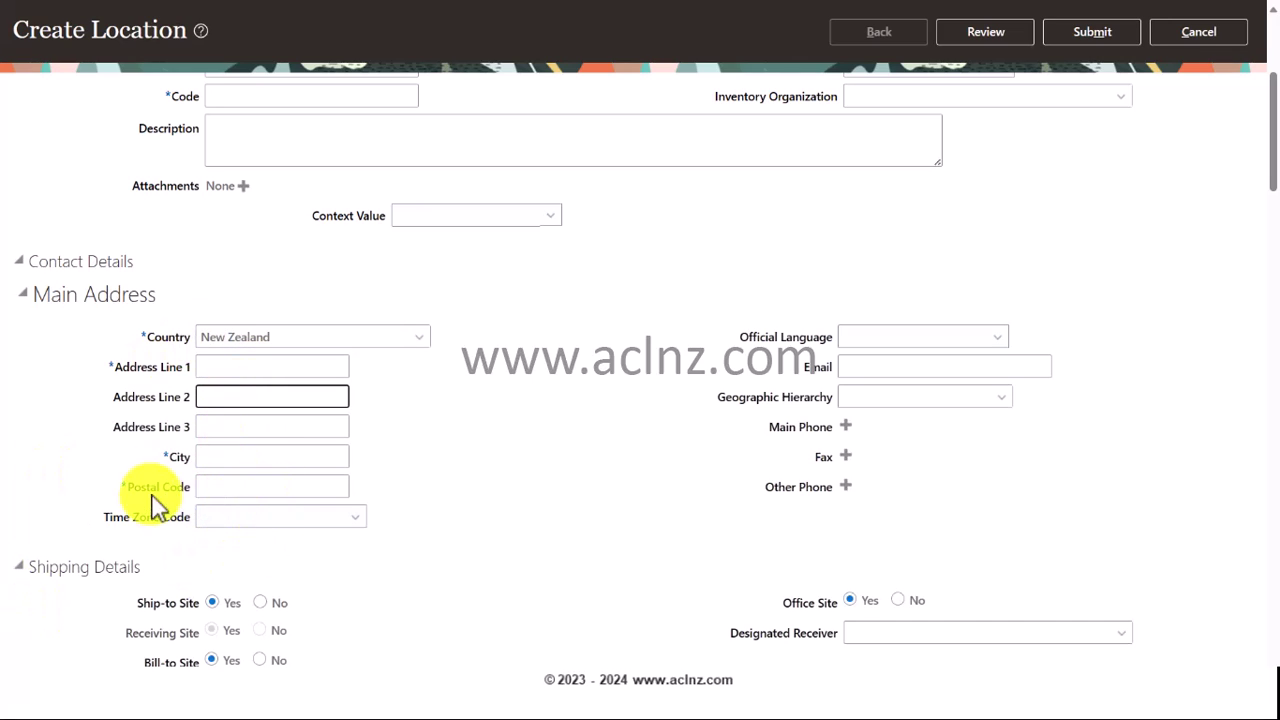